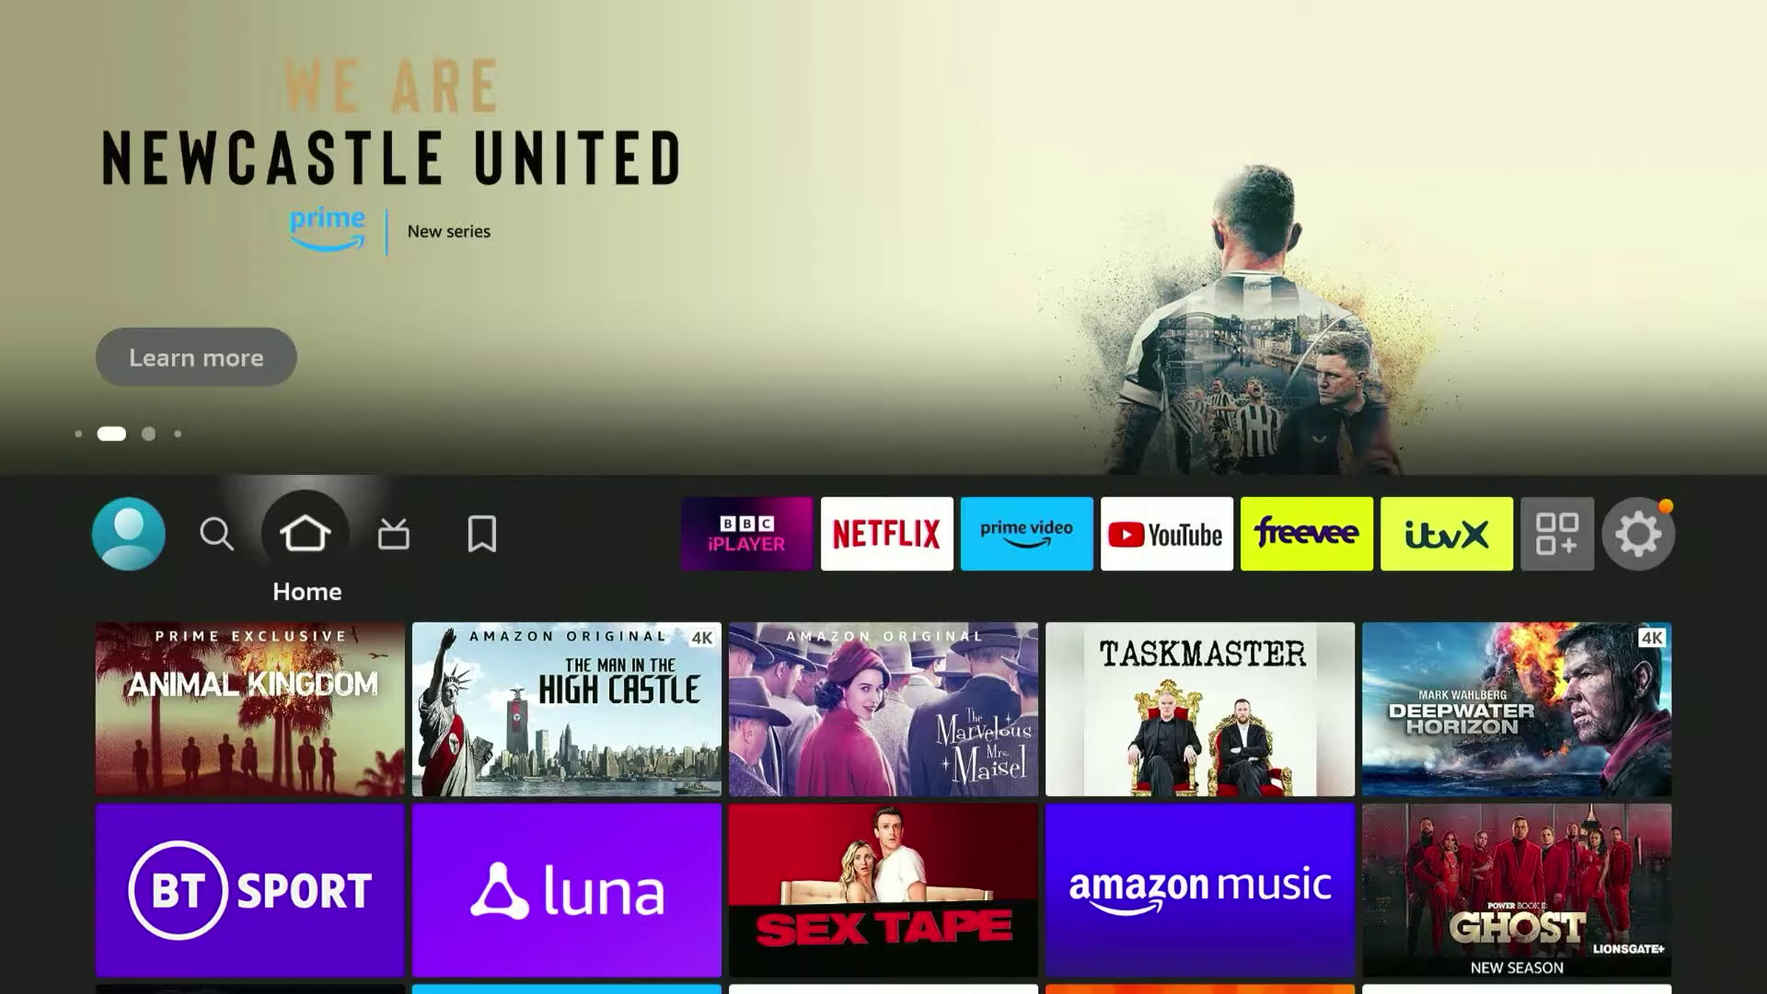
Launch the Amazon Appstore from the Fire TV row of installed apps.
{"action": "key", "text": "Right"}
{"action": "key", "text": "Right"}
{"action": "key", "text": "Right"}
{"action": "key", "text": "Right"}
{"action": "key", "text": "Right"}
{"action": "key", "text": "Right"}
{"action": "key", "text": "Right"}
{"action": "key", "text": "Right"}
{"action": "key", "text": "Right"}
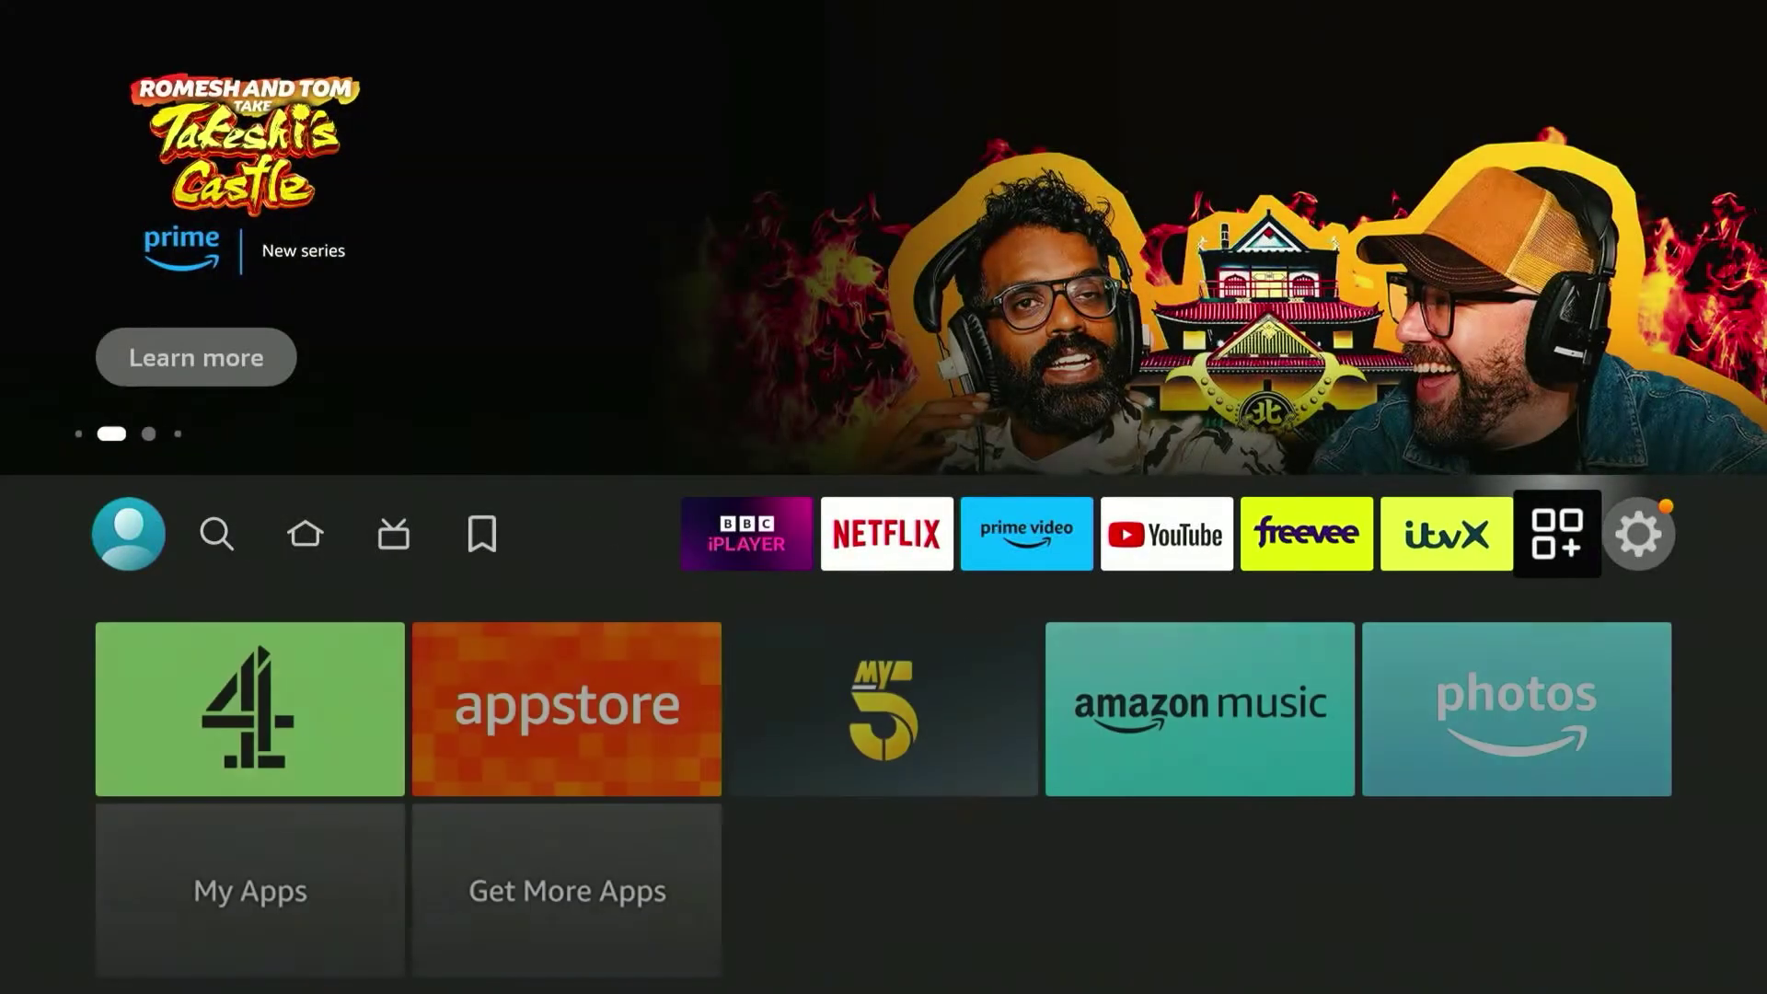
{"action": "key", "text": "Down"}
{"action": "key", "text": "Right"}
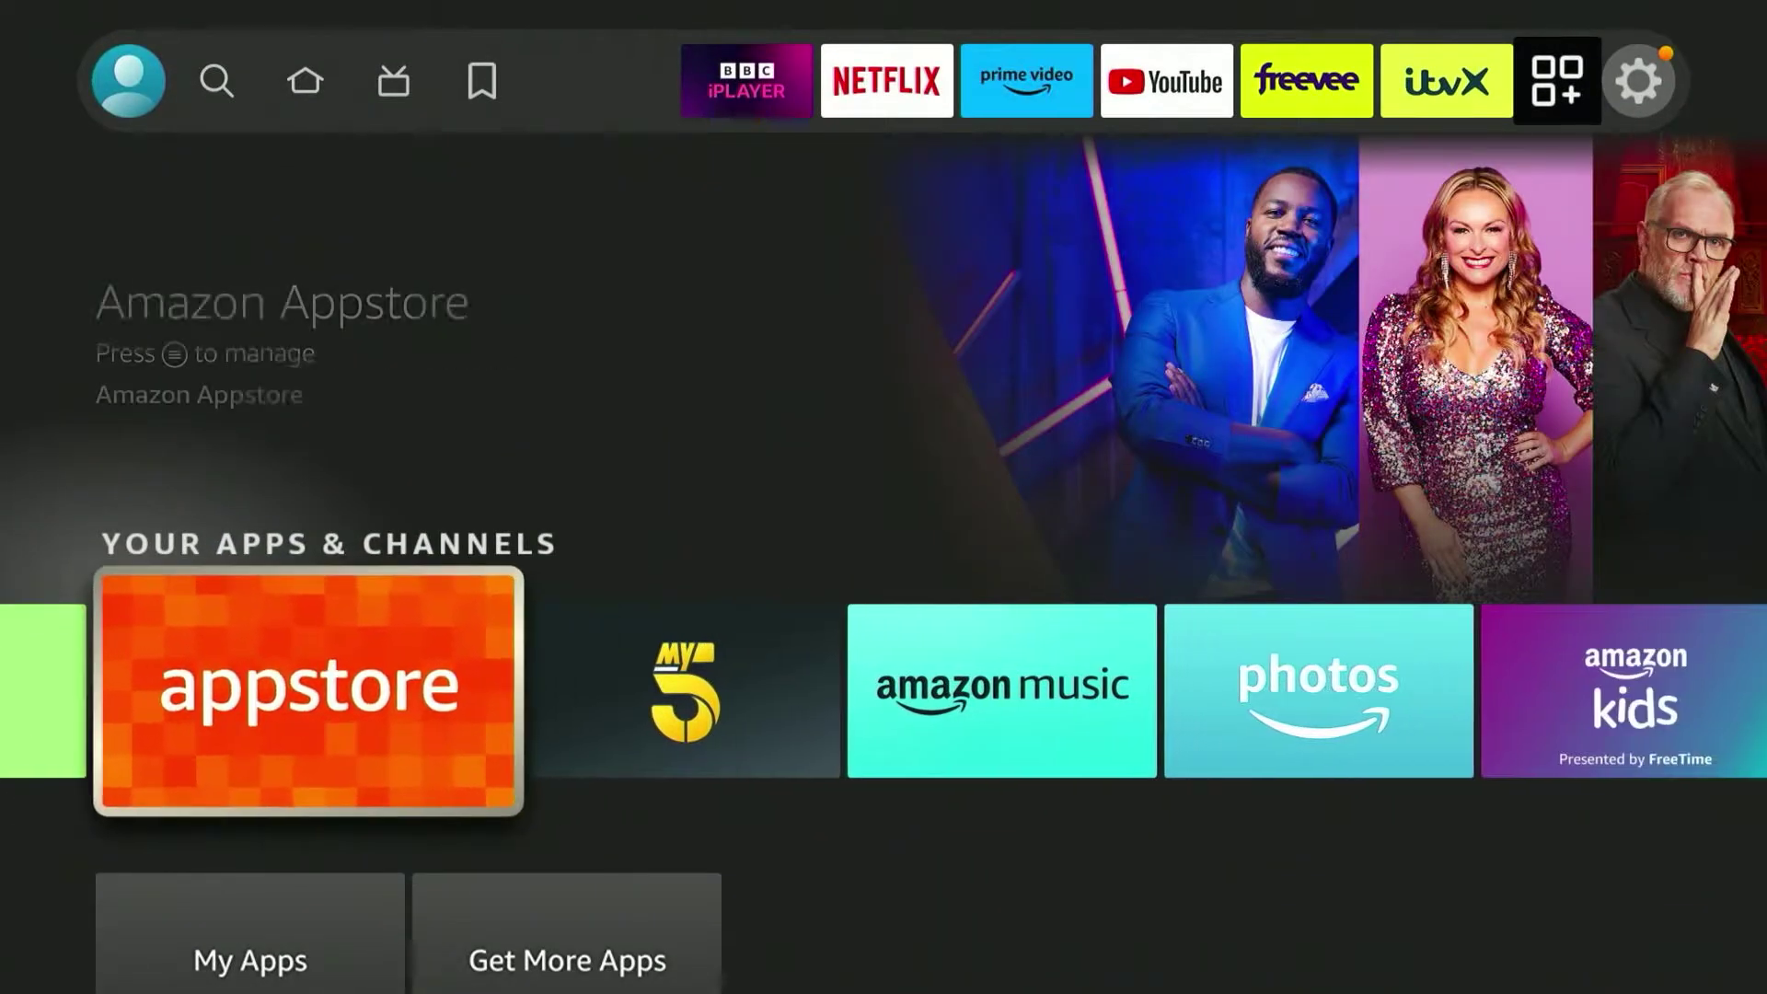
{"action": "key", "text": "Return"}
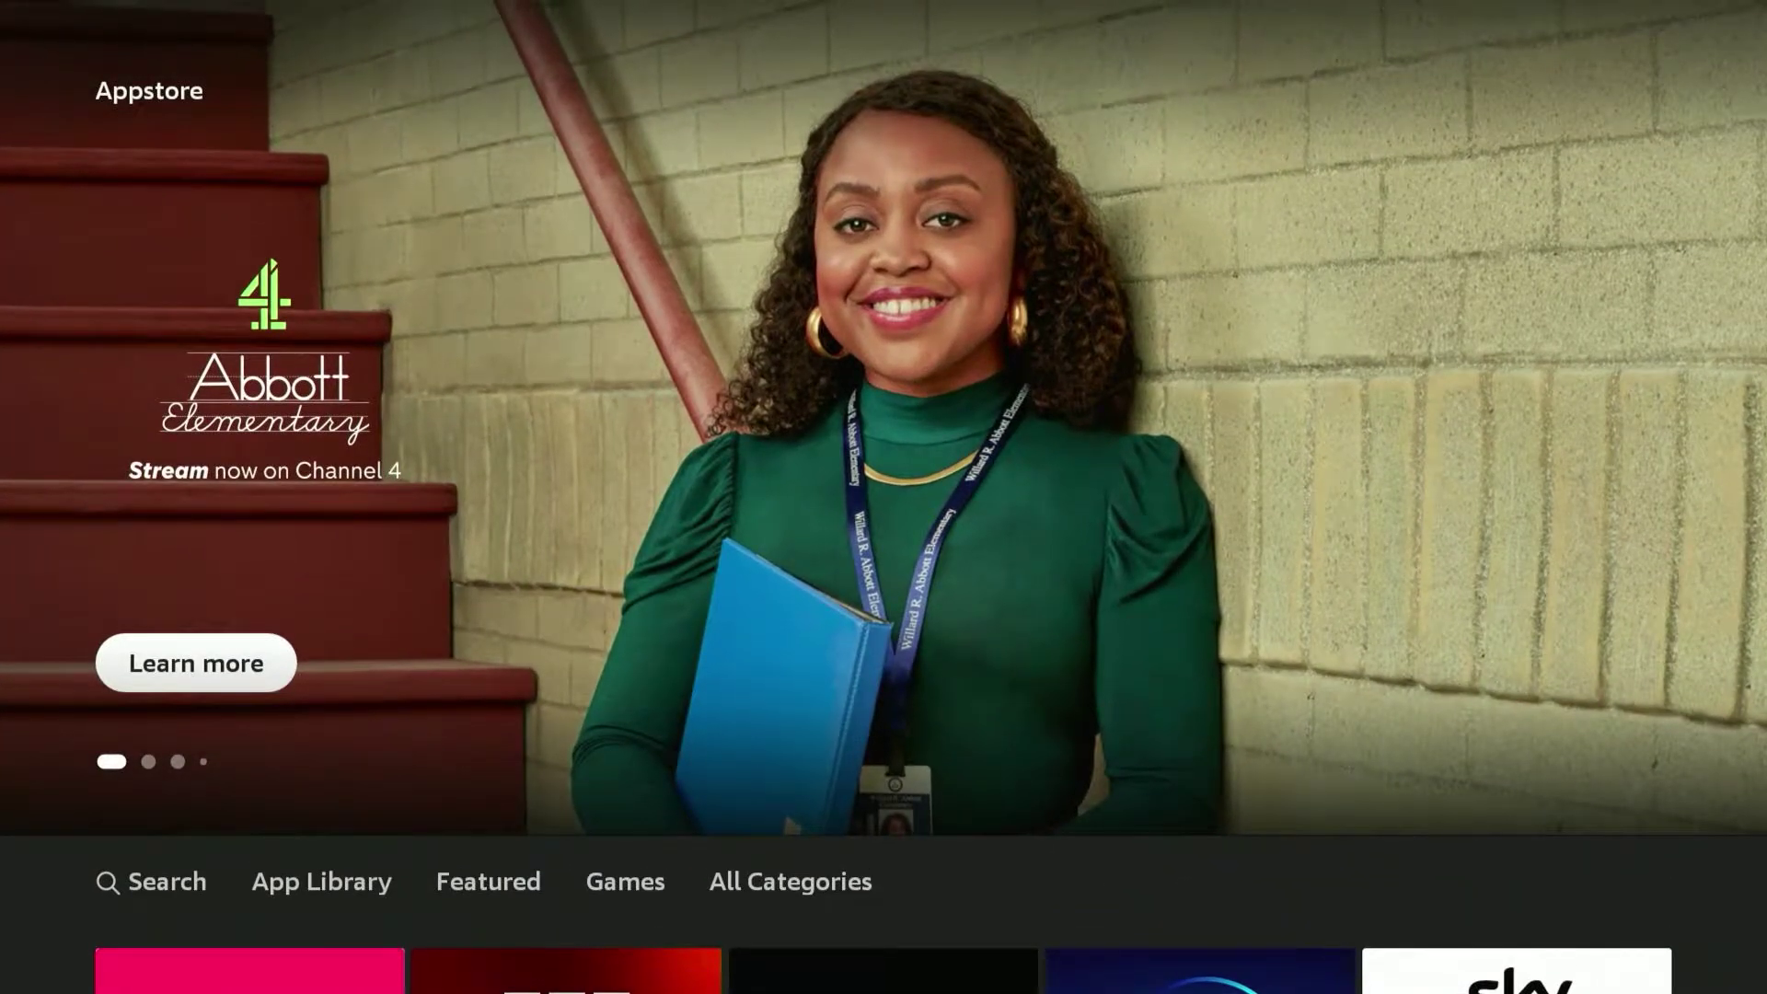
Search the Appstore for IPVanish, open the IPVanish VPN page and launch the app.
{"action": "key", "text": "Down"}
{"action": "key", "text": "Left"}
{"action": "key", "text": "Left"}
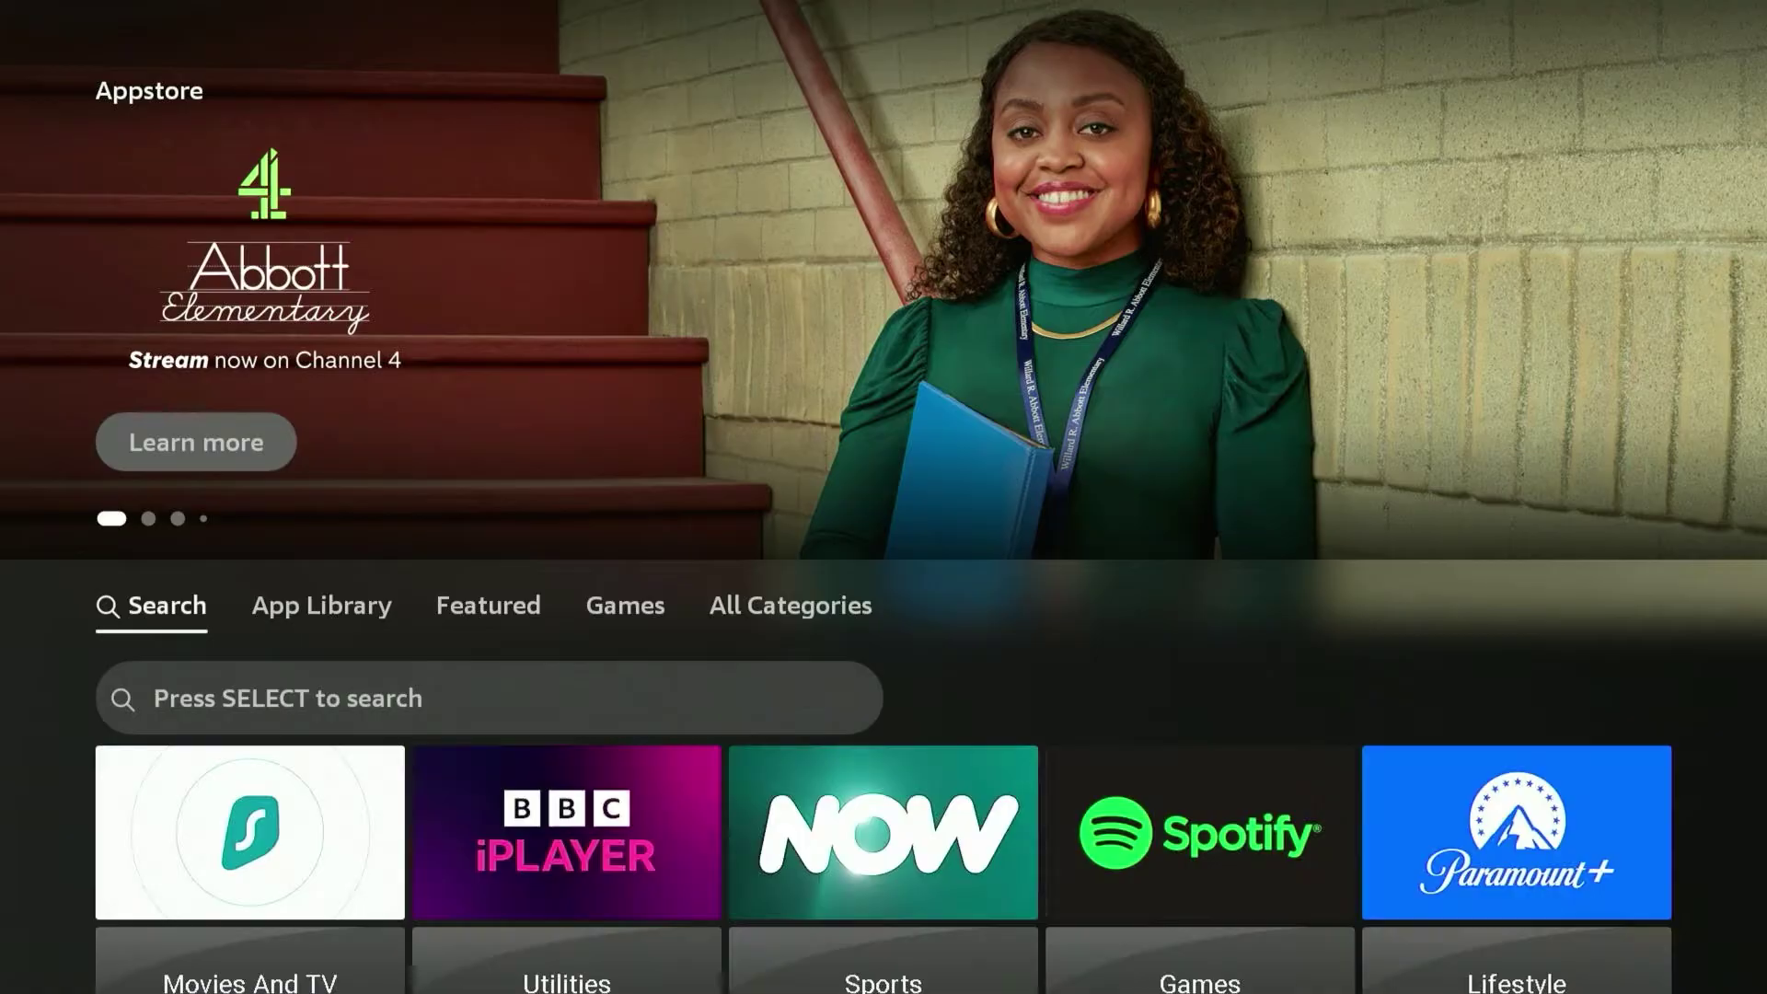
{"action": "key", "text": "Down"}
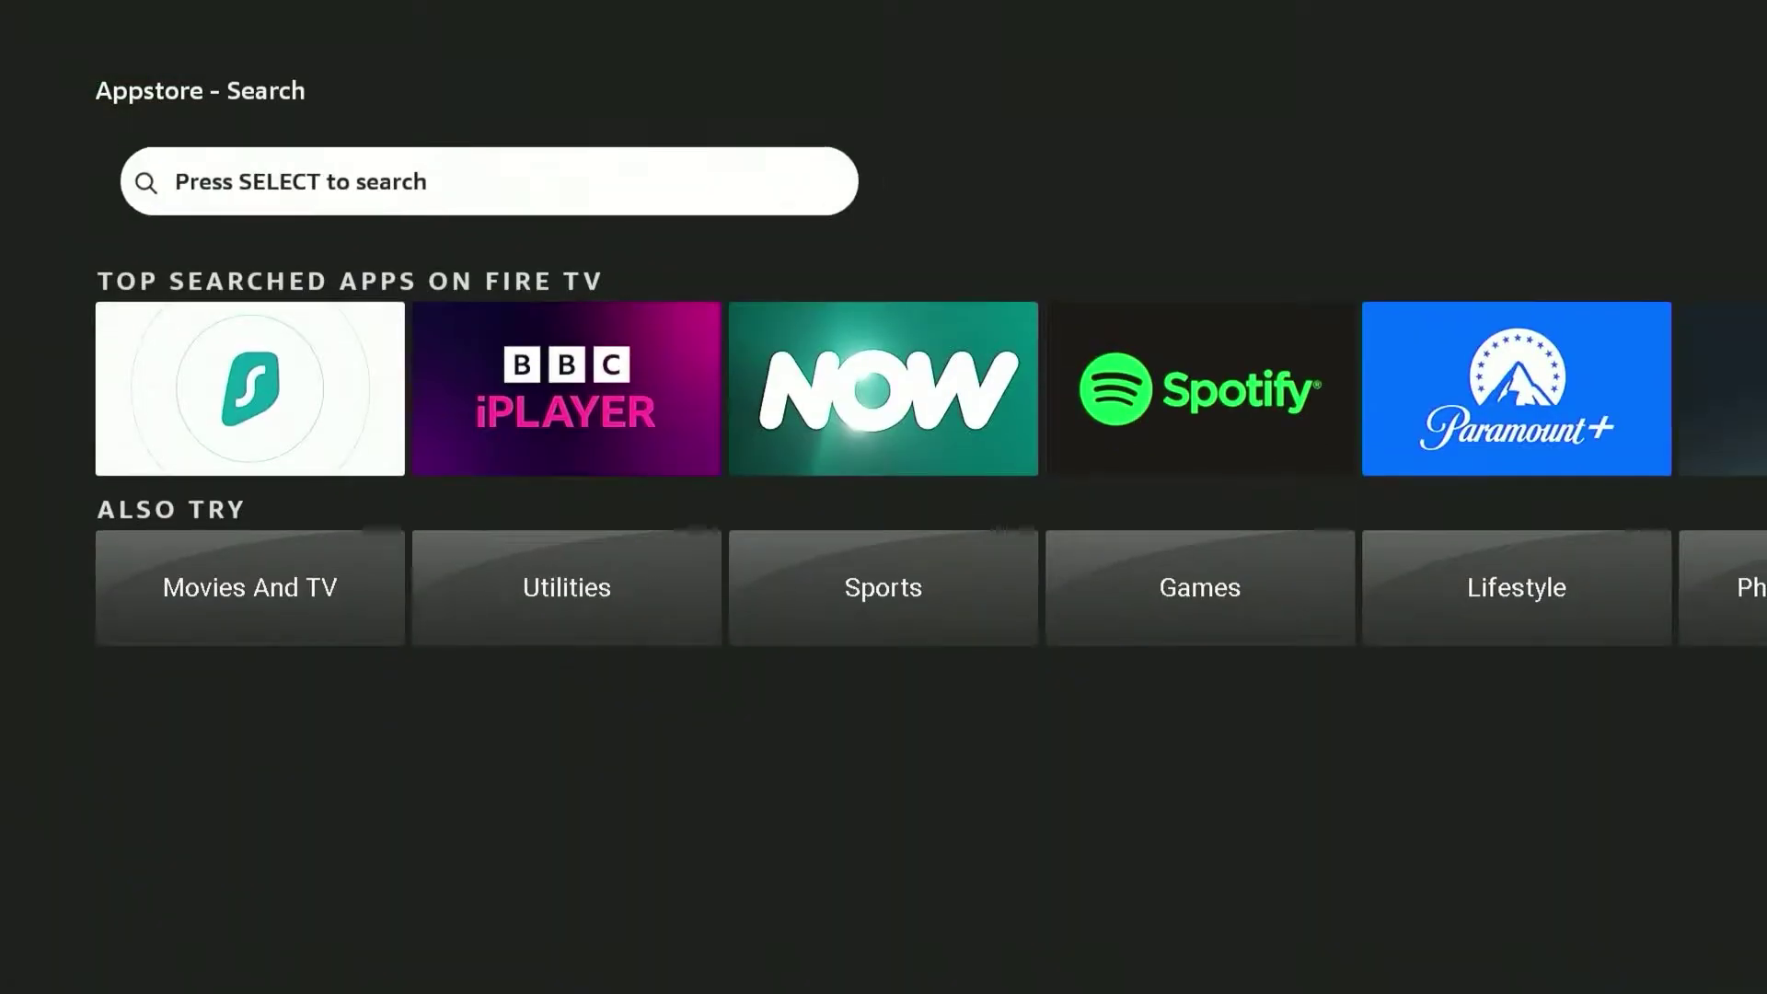
{"action": "key", "text": "Return"}
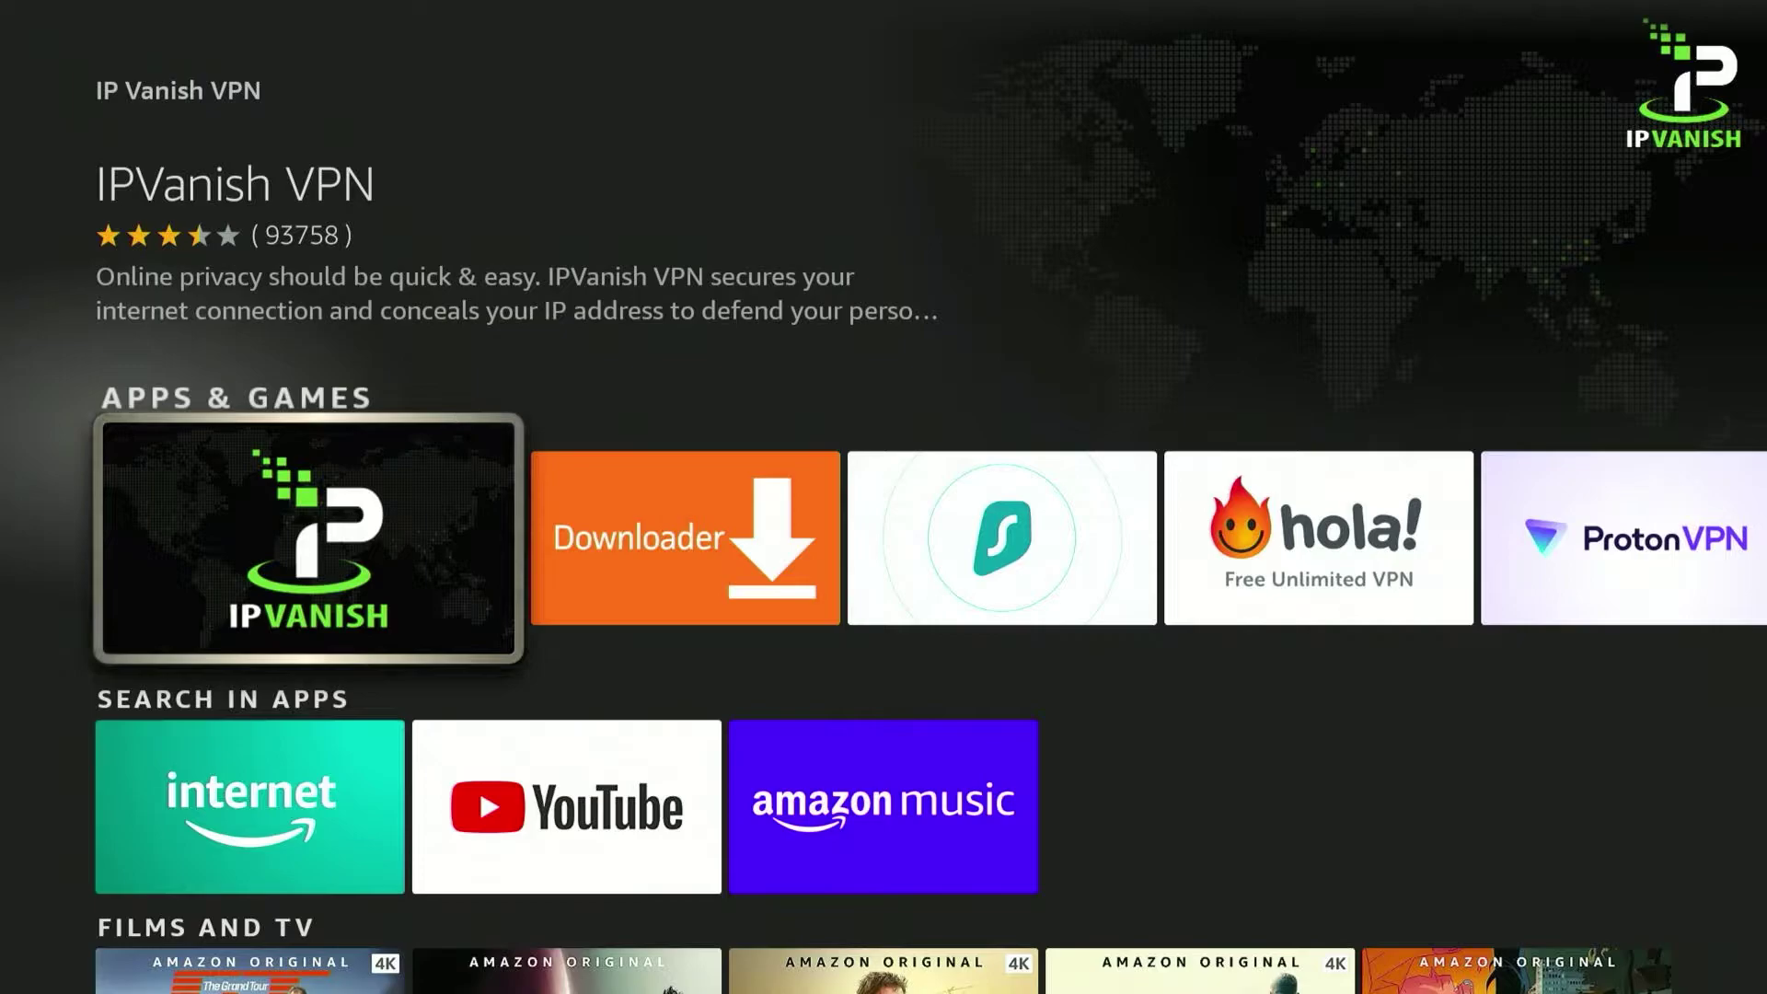
{"action": "key", "text": "Menu"}
{"action": "key", "text": "Escape"}
{"action": "key", "text": "Return"}
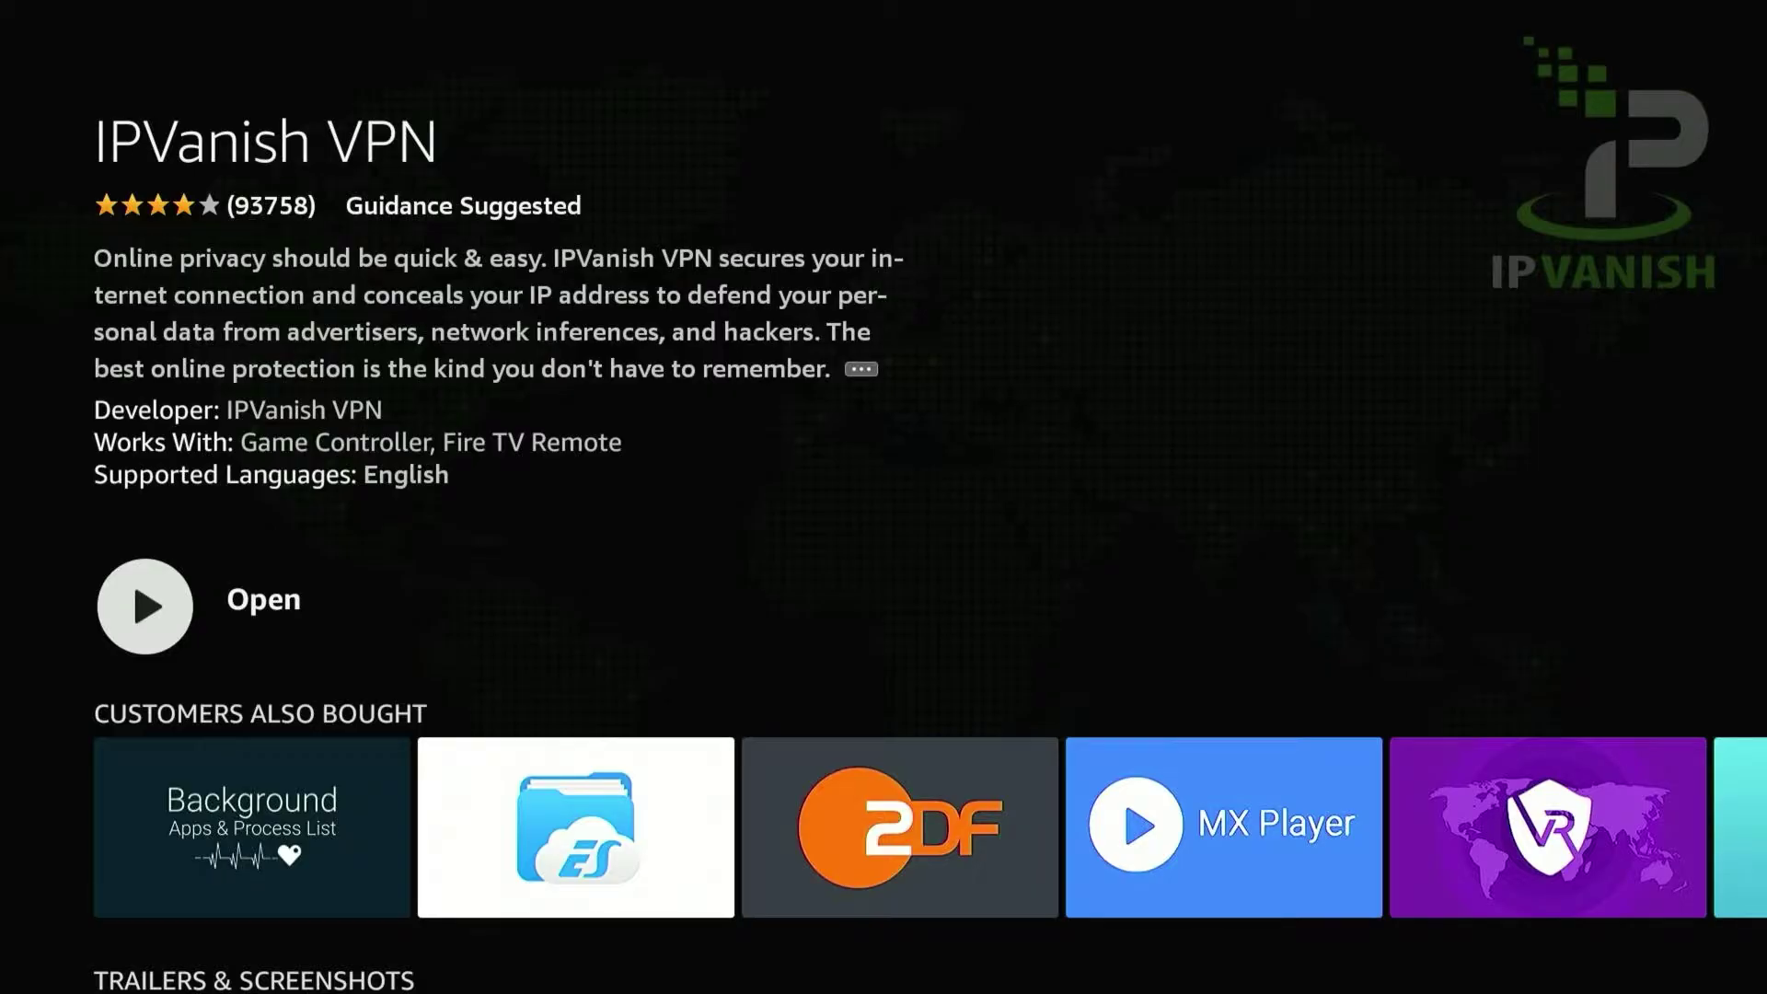
{"action": "key", "text": "Return"}
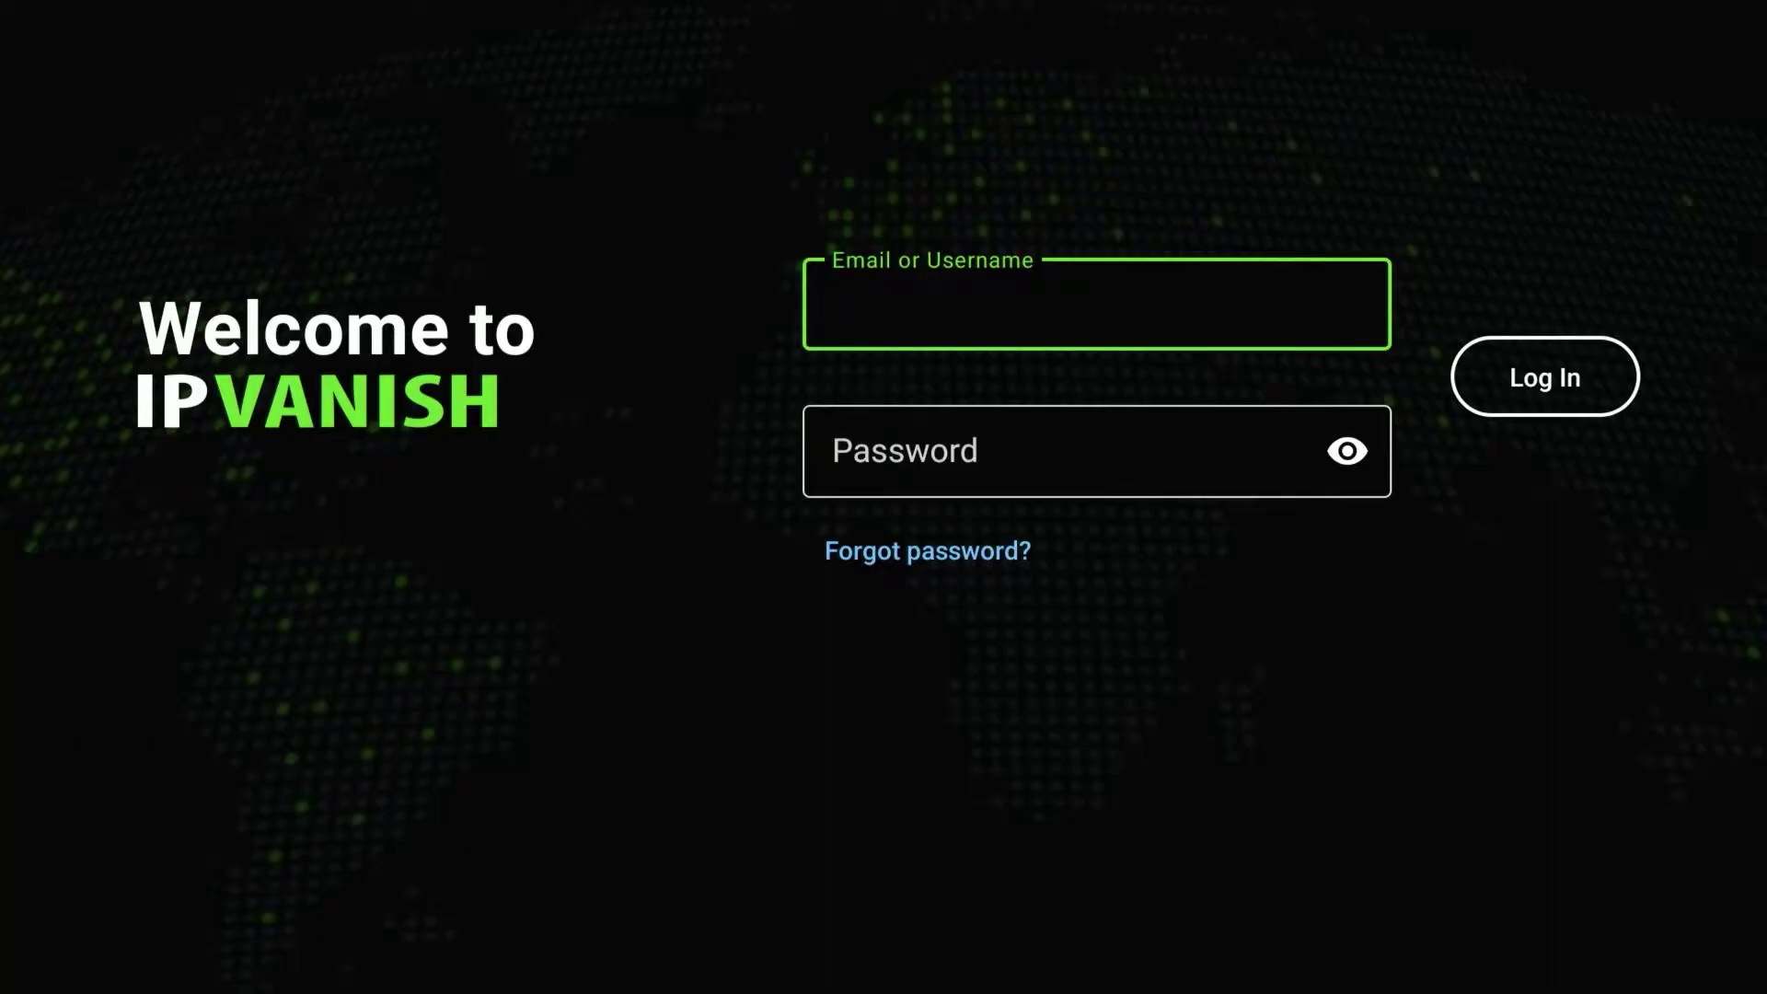
Move through the sign-in form, past the password field toward Log In.
{"action": "key", "text": "Down"}
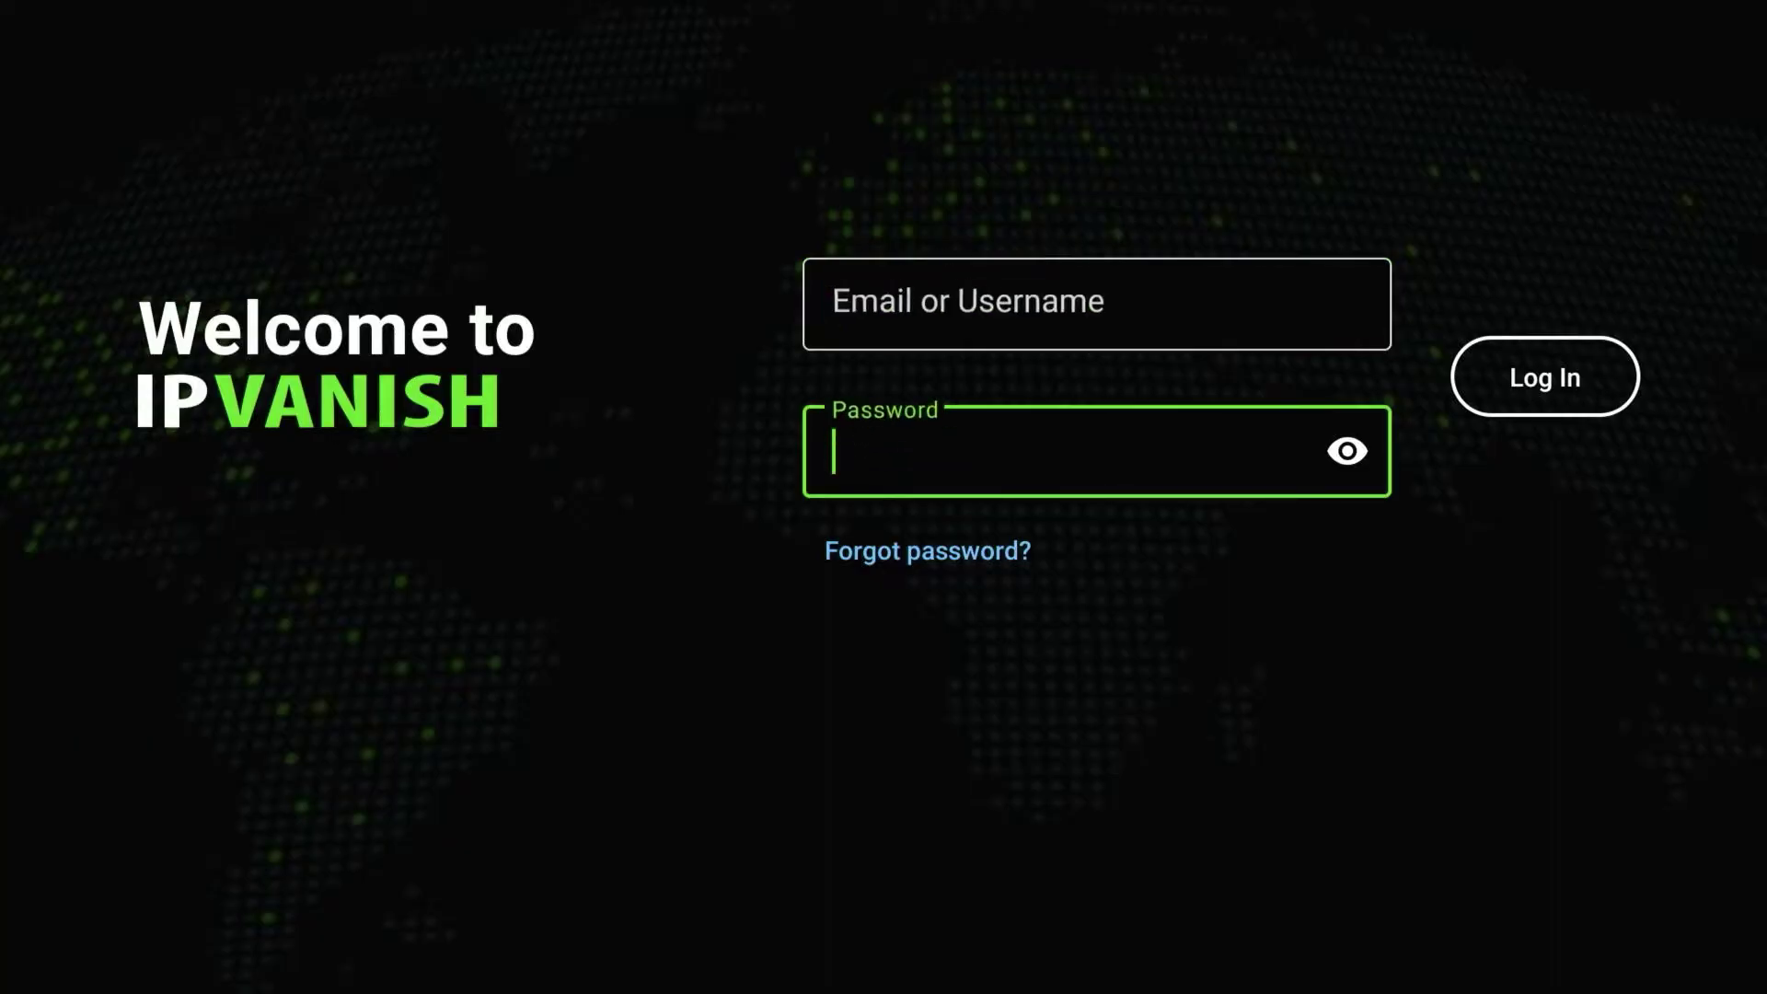
{"action": "key", "text": "Right"}
{"action": "key", "text": "Right"}
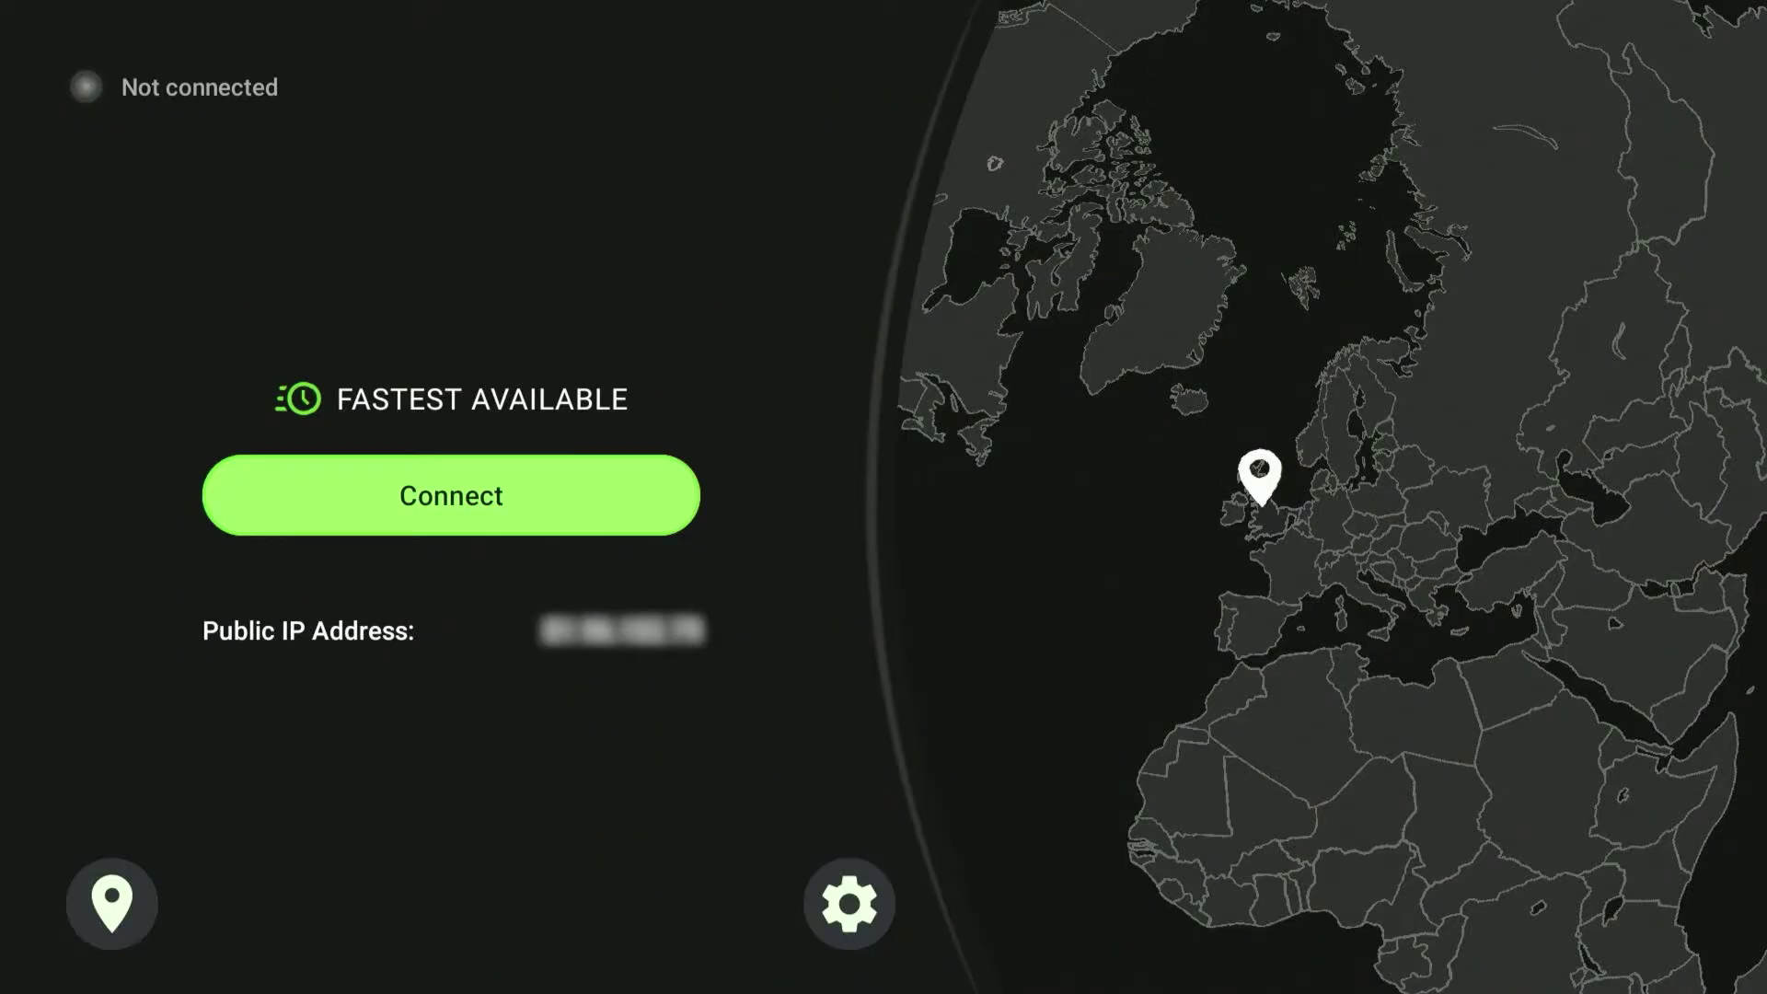
{"action": "left_click", "coordinate": [848, 903]}
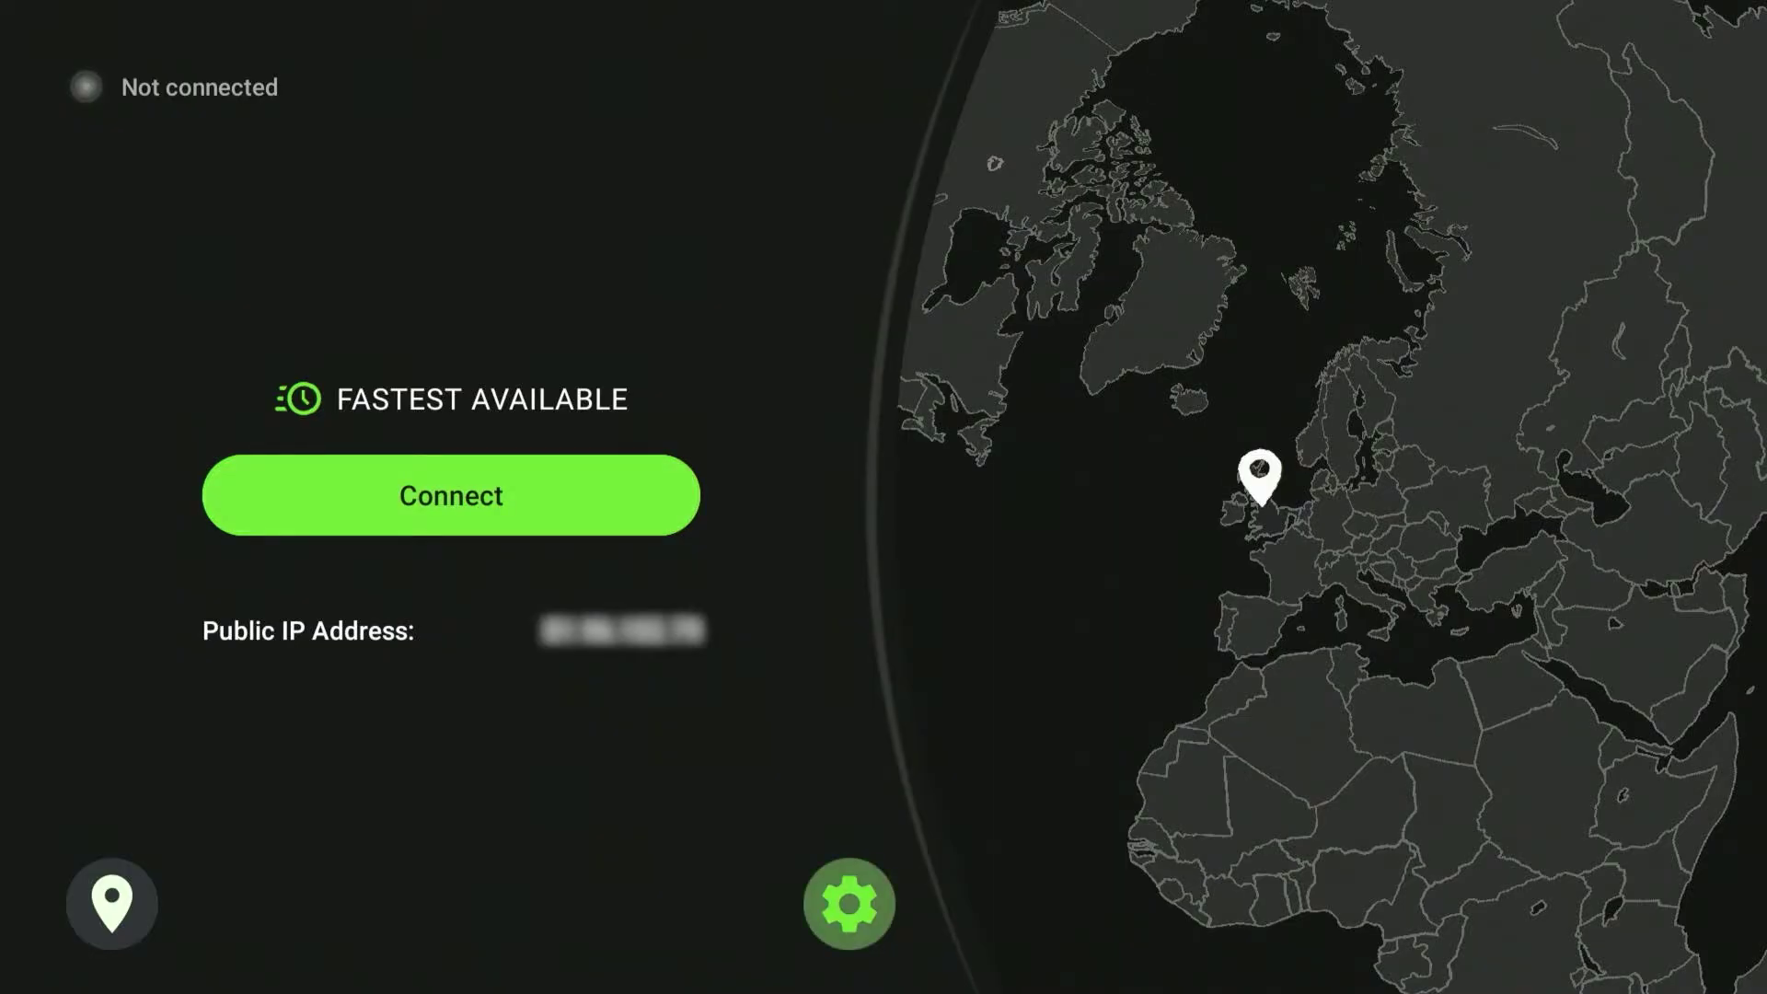
{"action": "key", "text": "Return"}
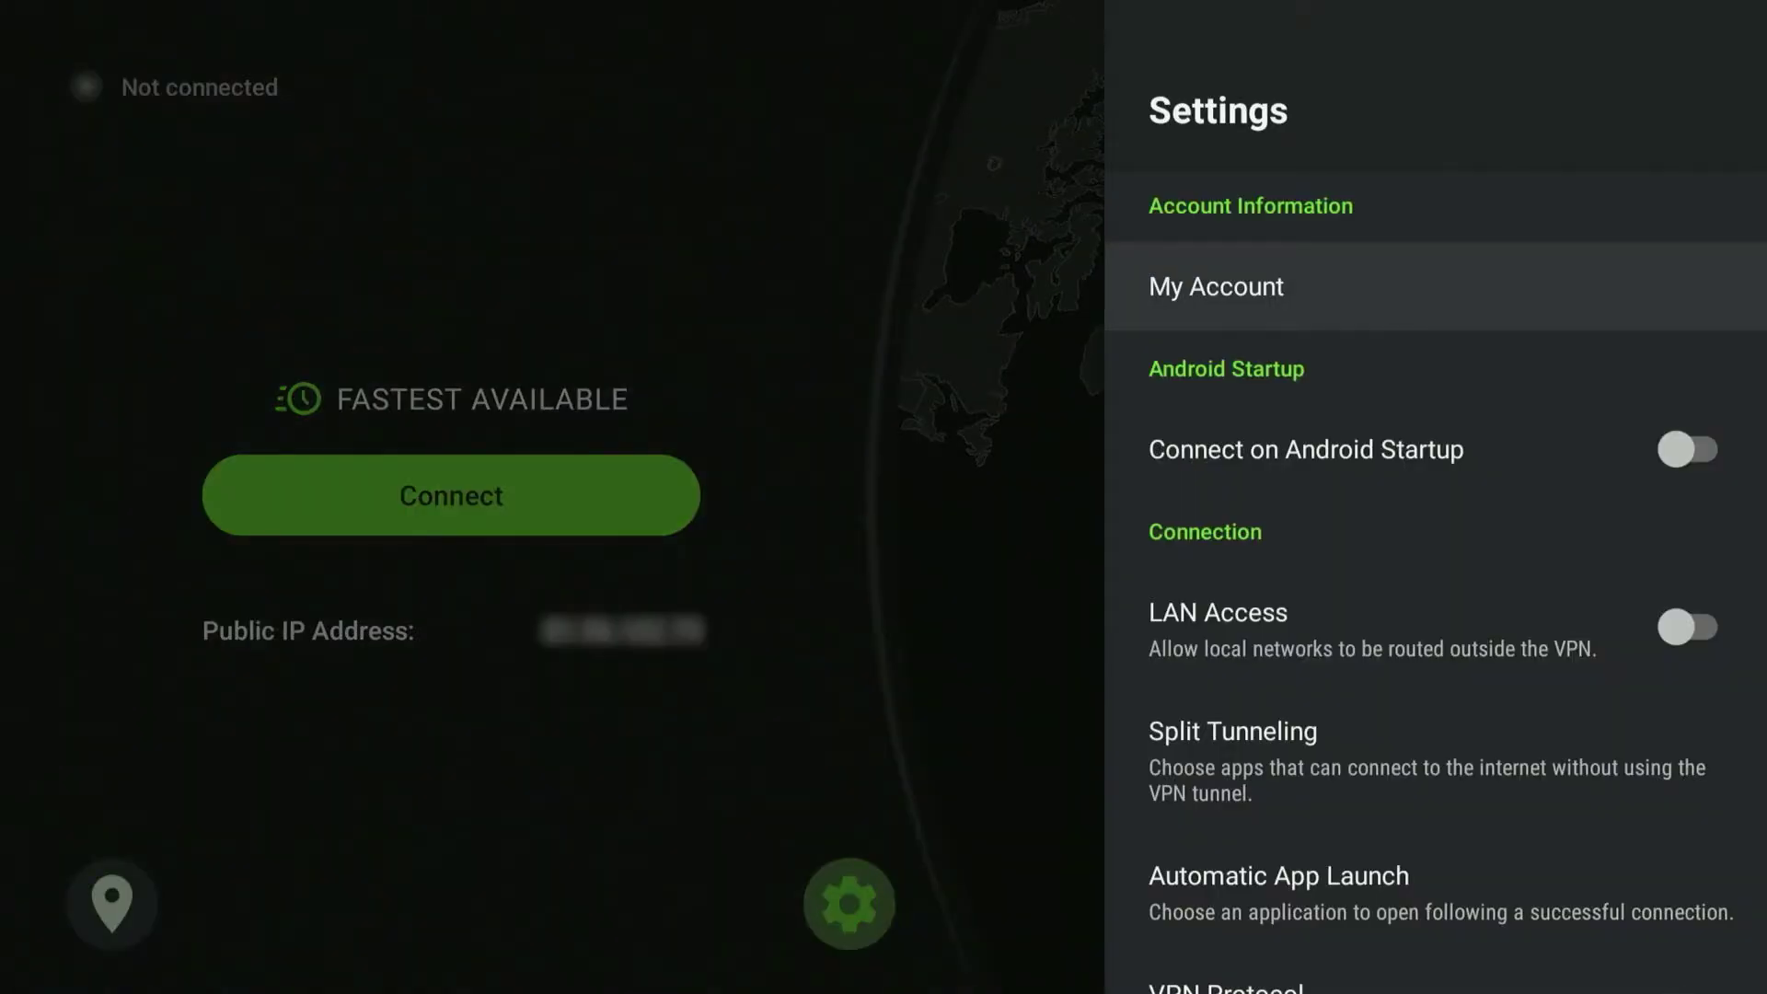
{"action": "key", "text": "Down"}
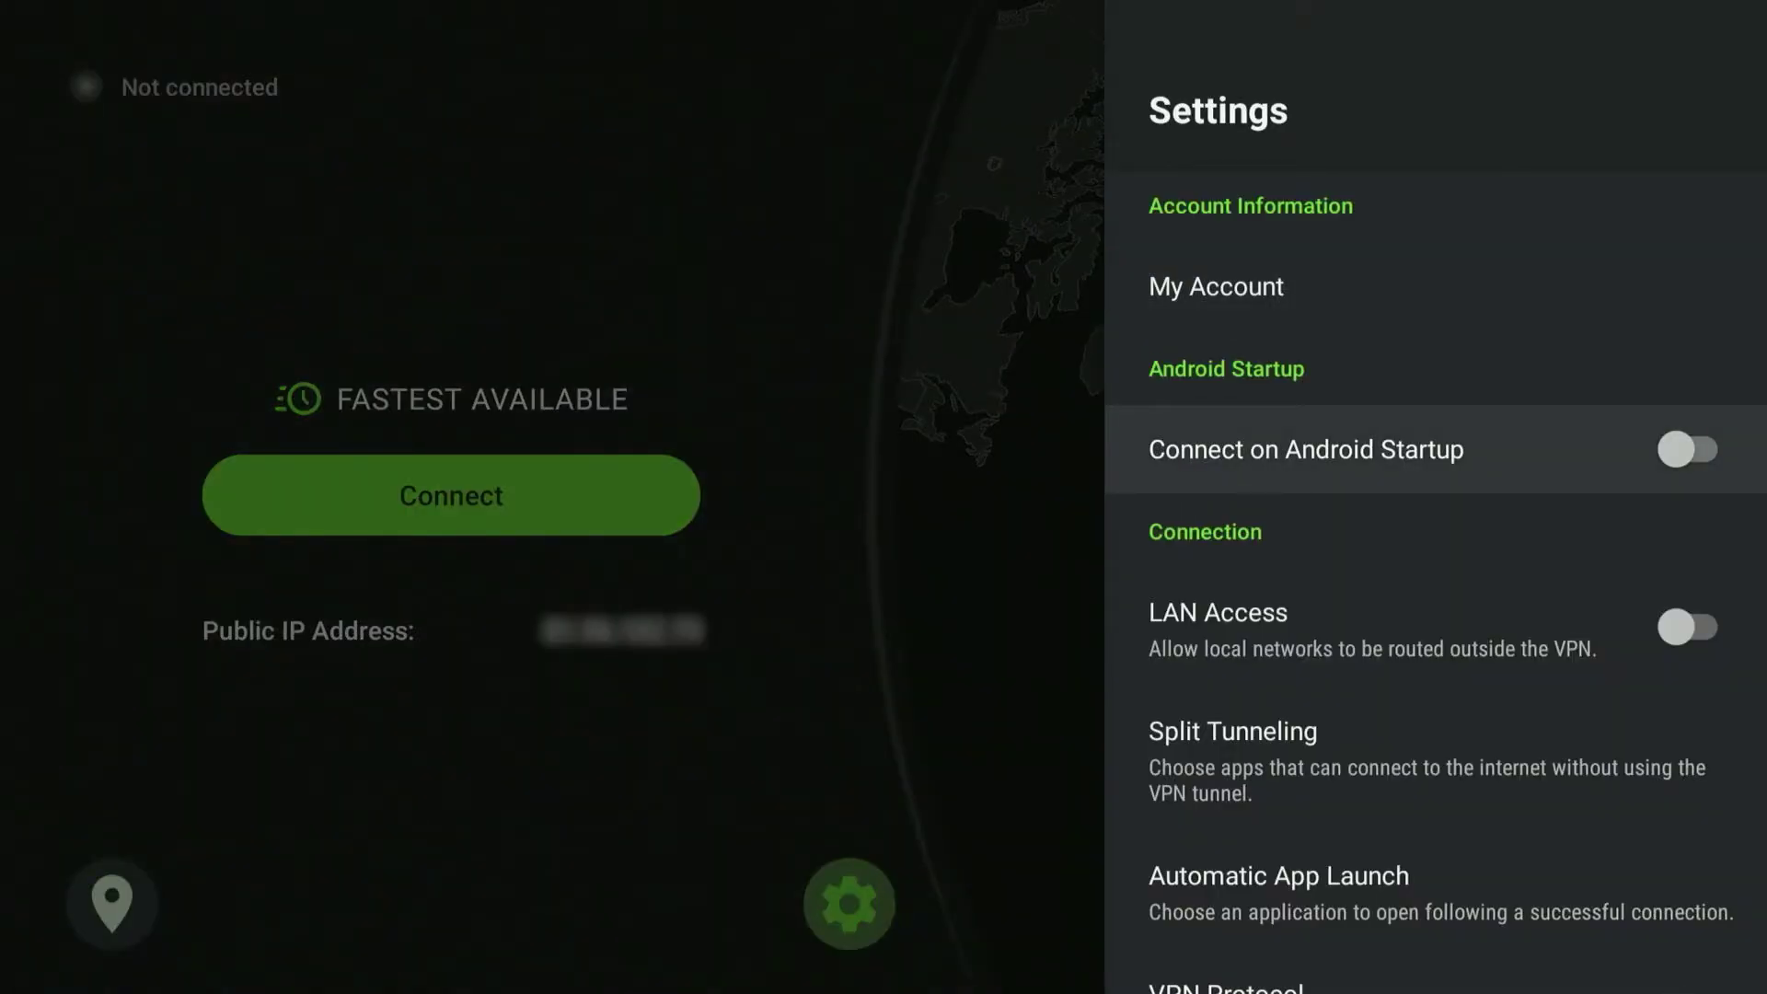
{"action": "key", "text": "Down"}
{"action": "key", "text": "Down"}
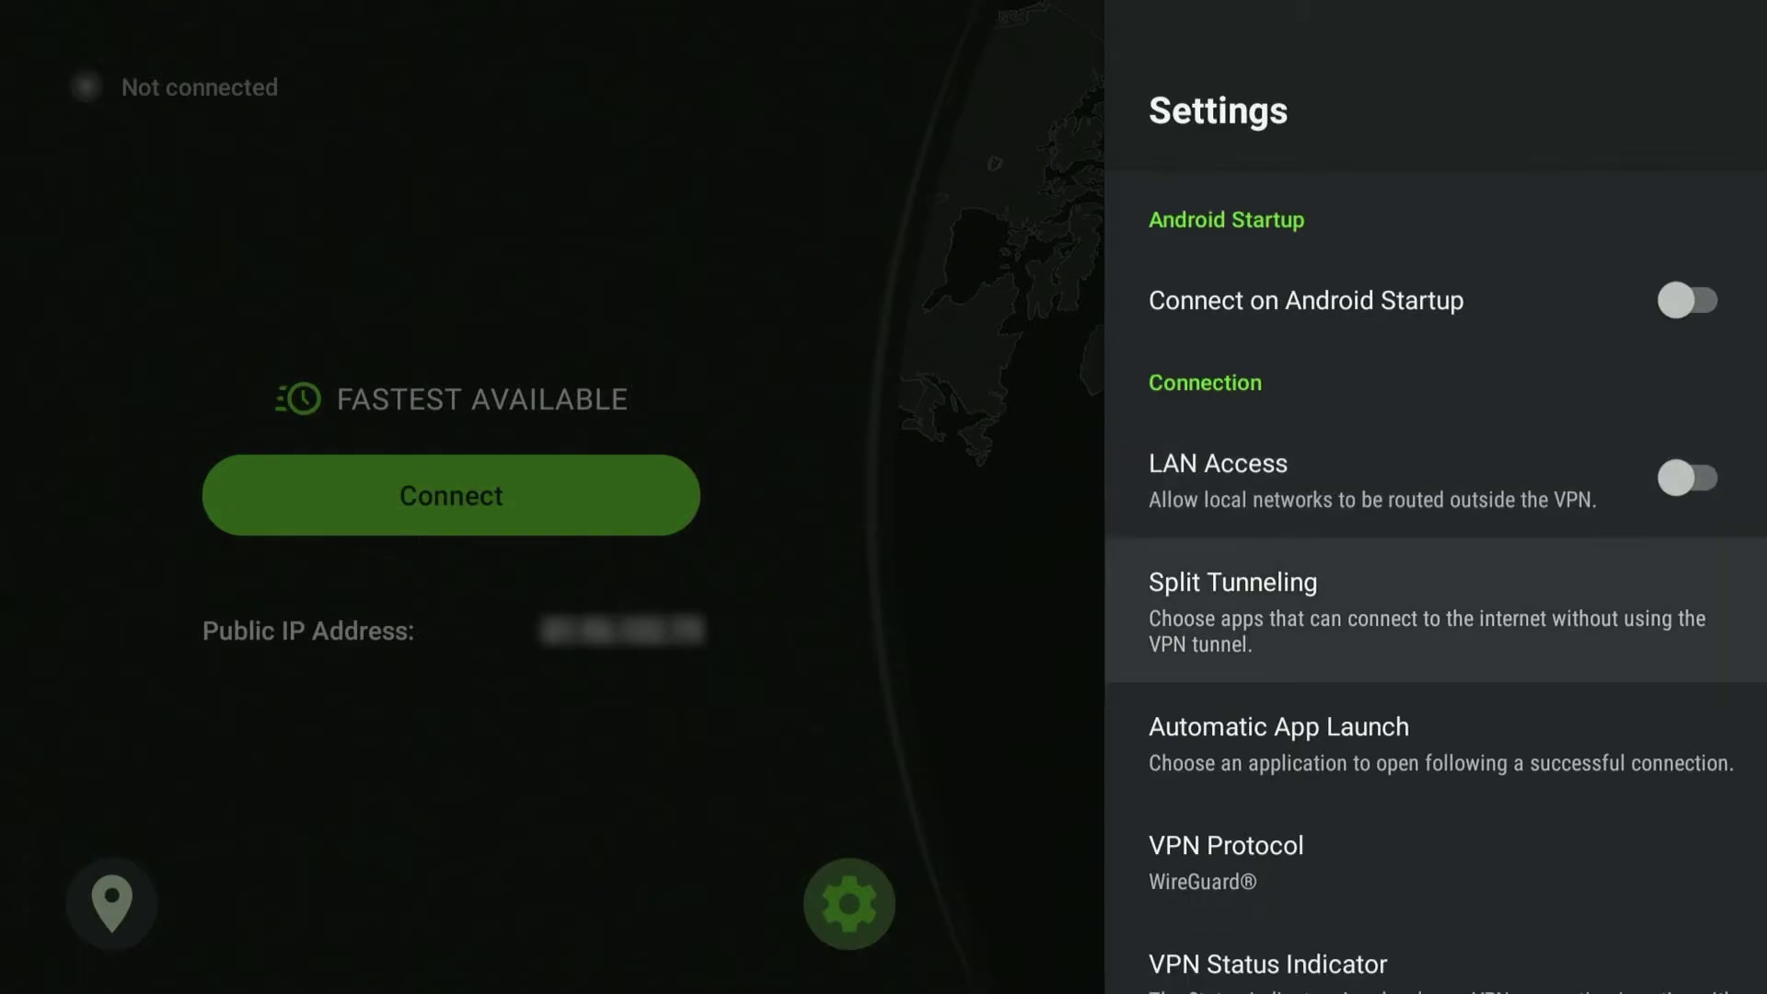
{"action": "key", "text": "Down"}
{"action": "key", "text": "Down"}
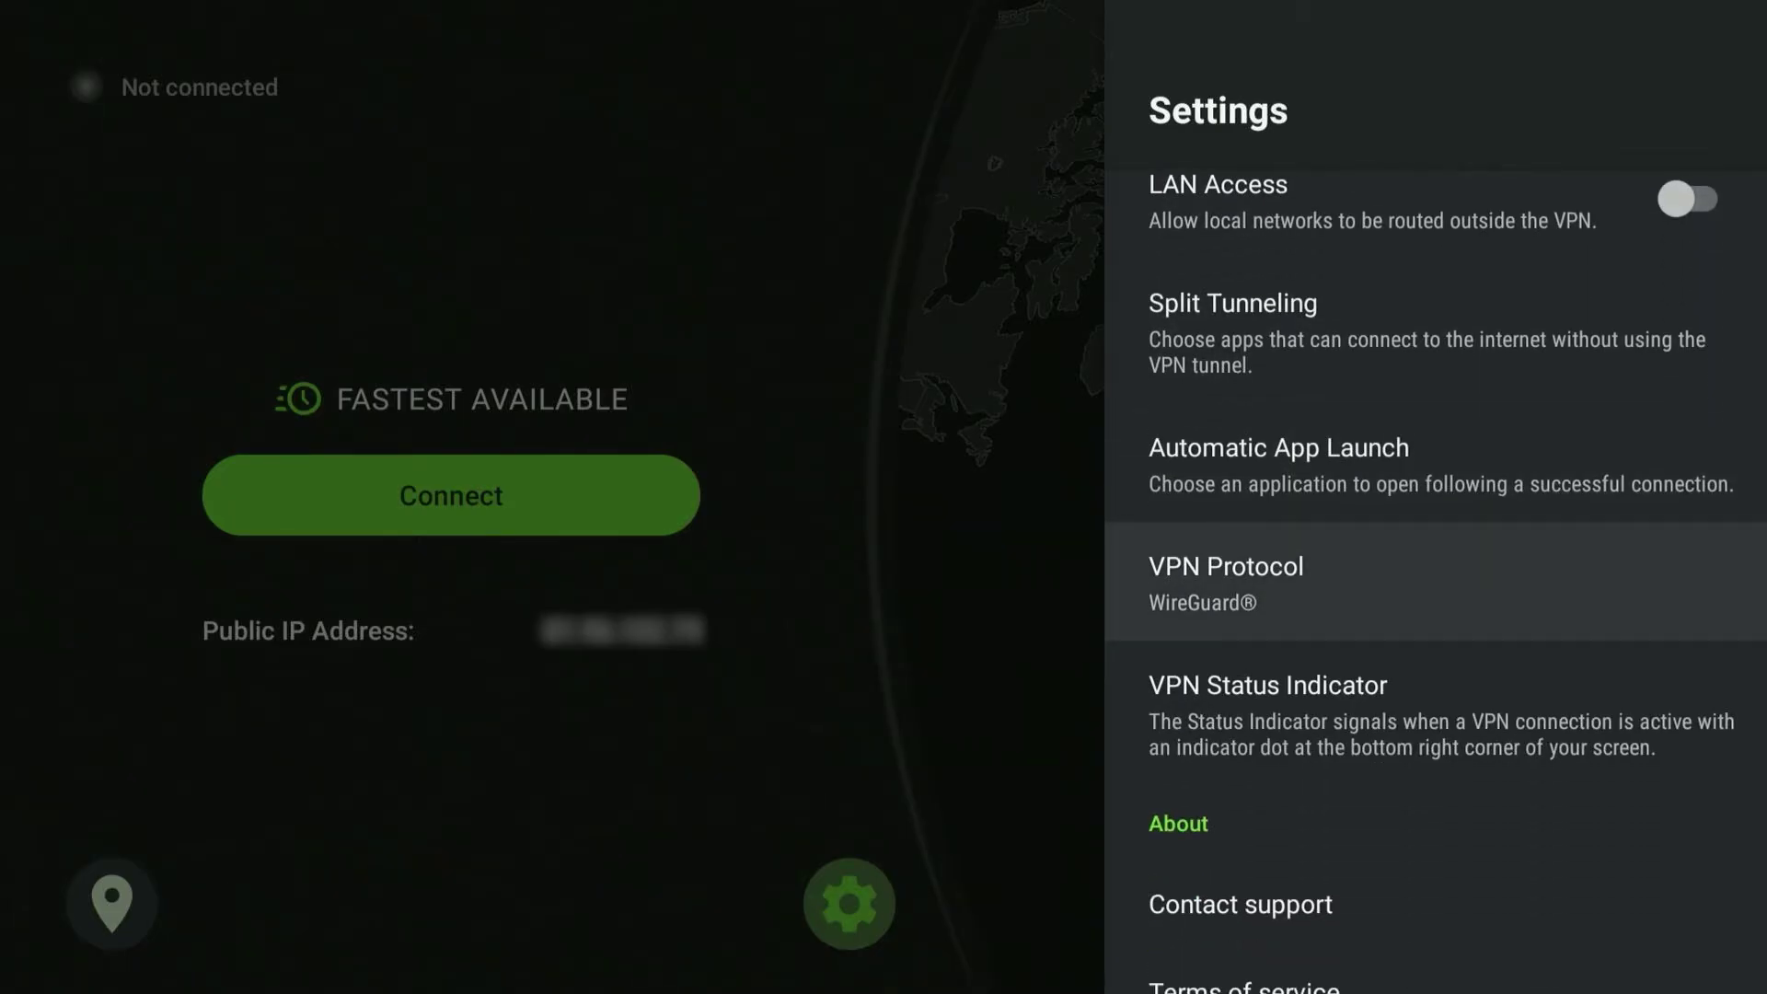
{"action": "key", "text": "Escape"}
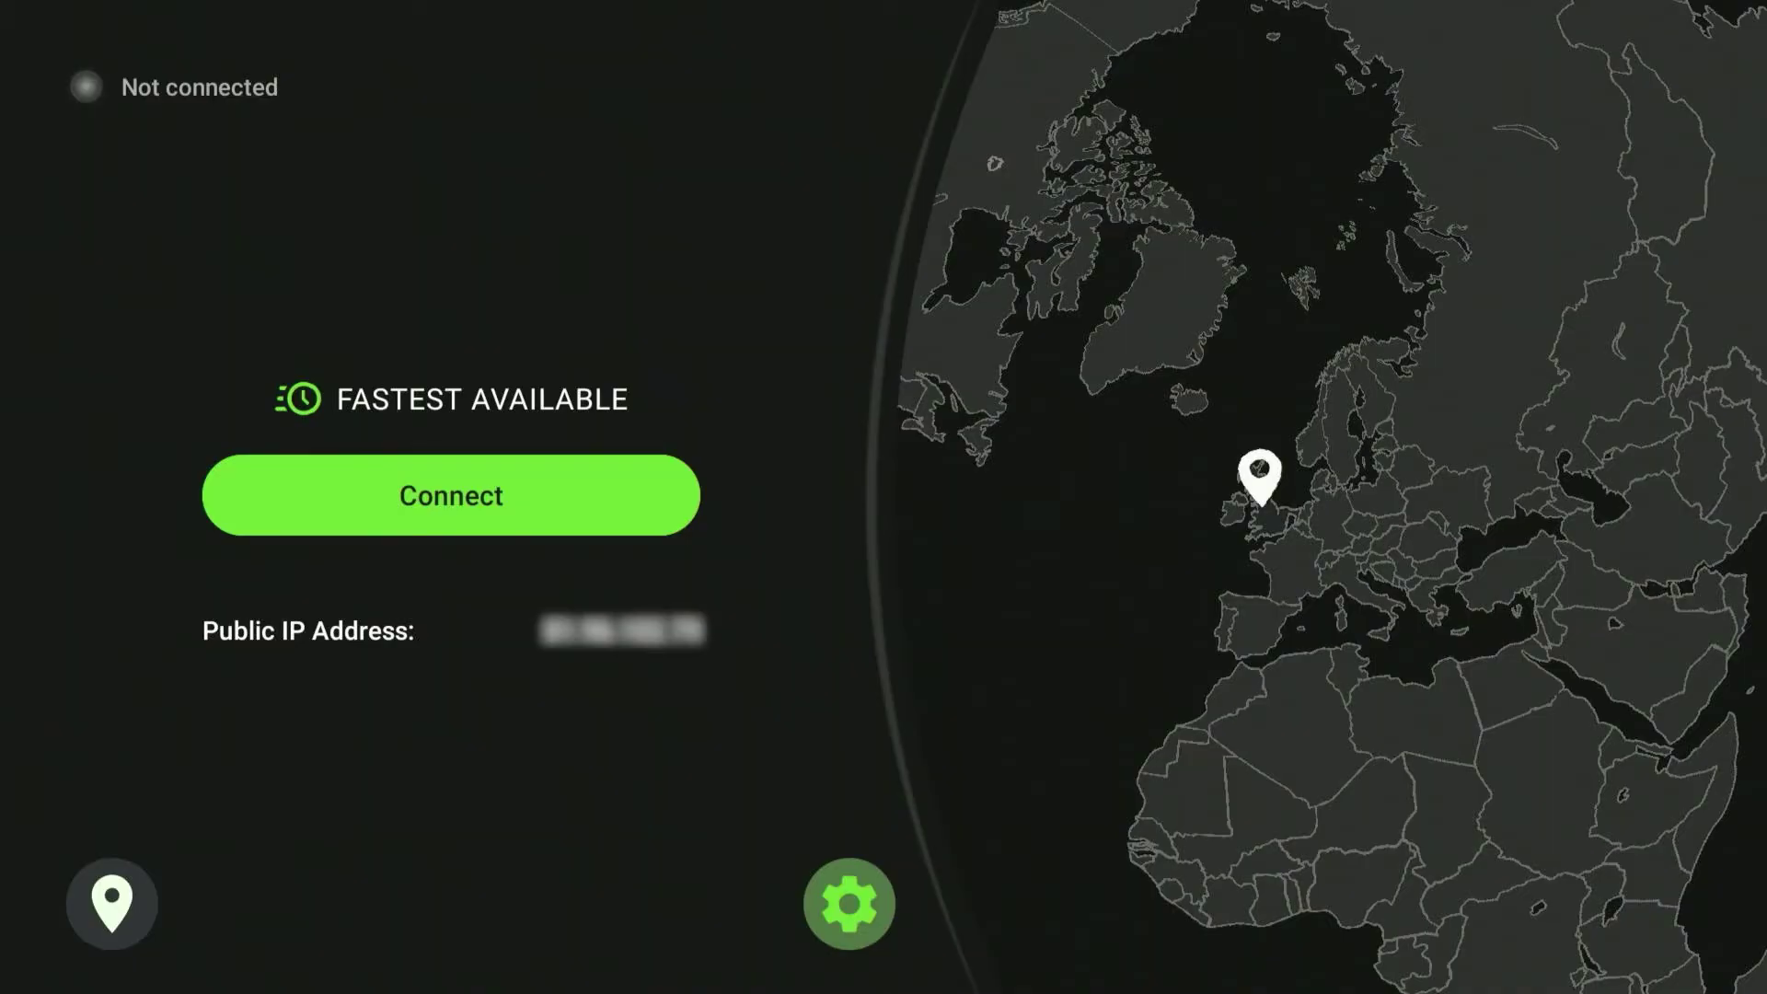
{"action": "key", "text": "Up"}
{"action": "key", "text": "Down"}
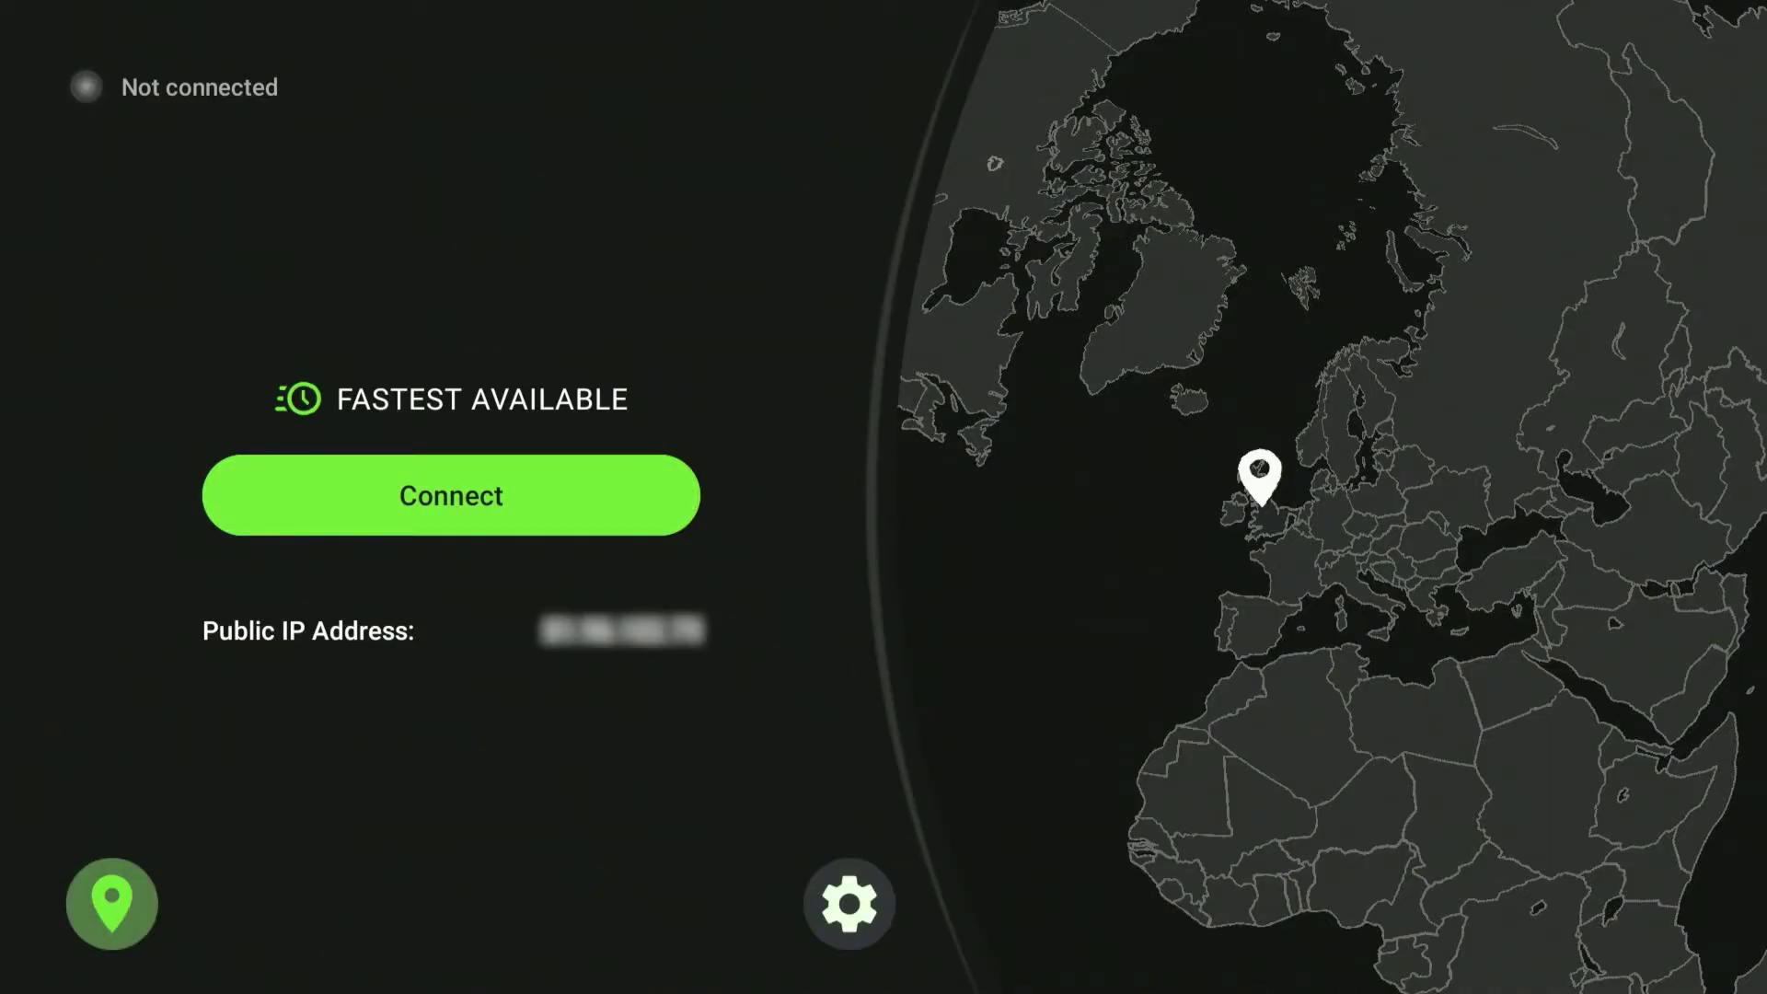
Open the server locations list and browse the countries and server cities rows.
{"action": "key", "text": "Return"}
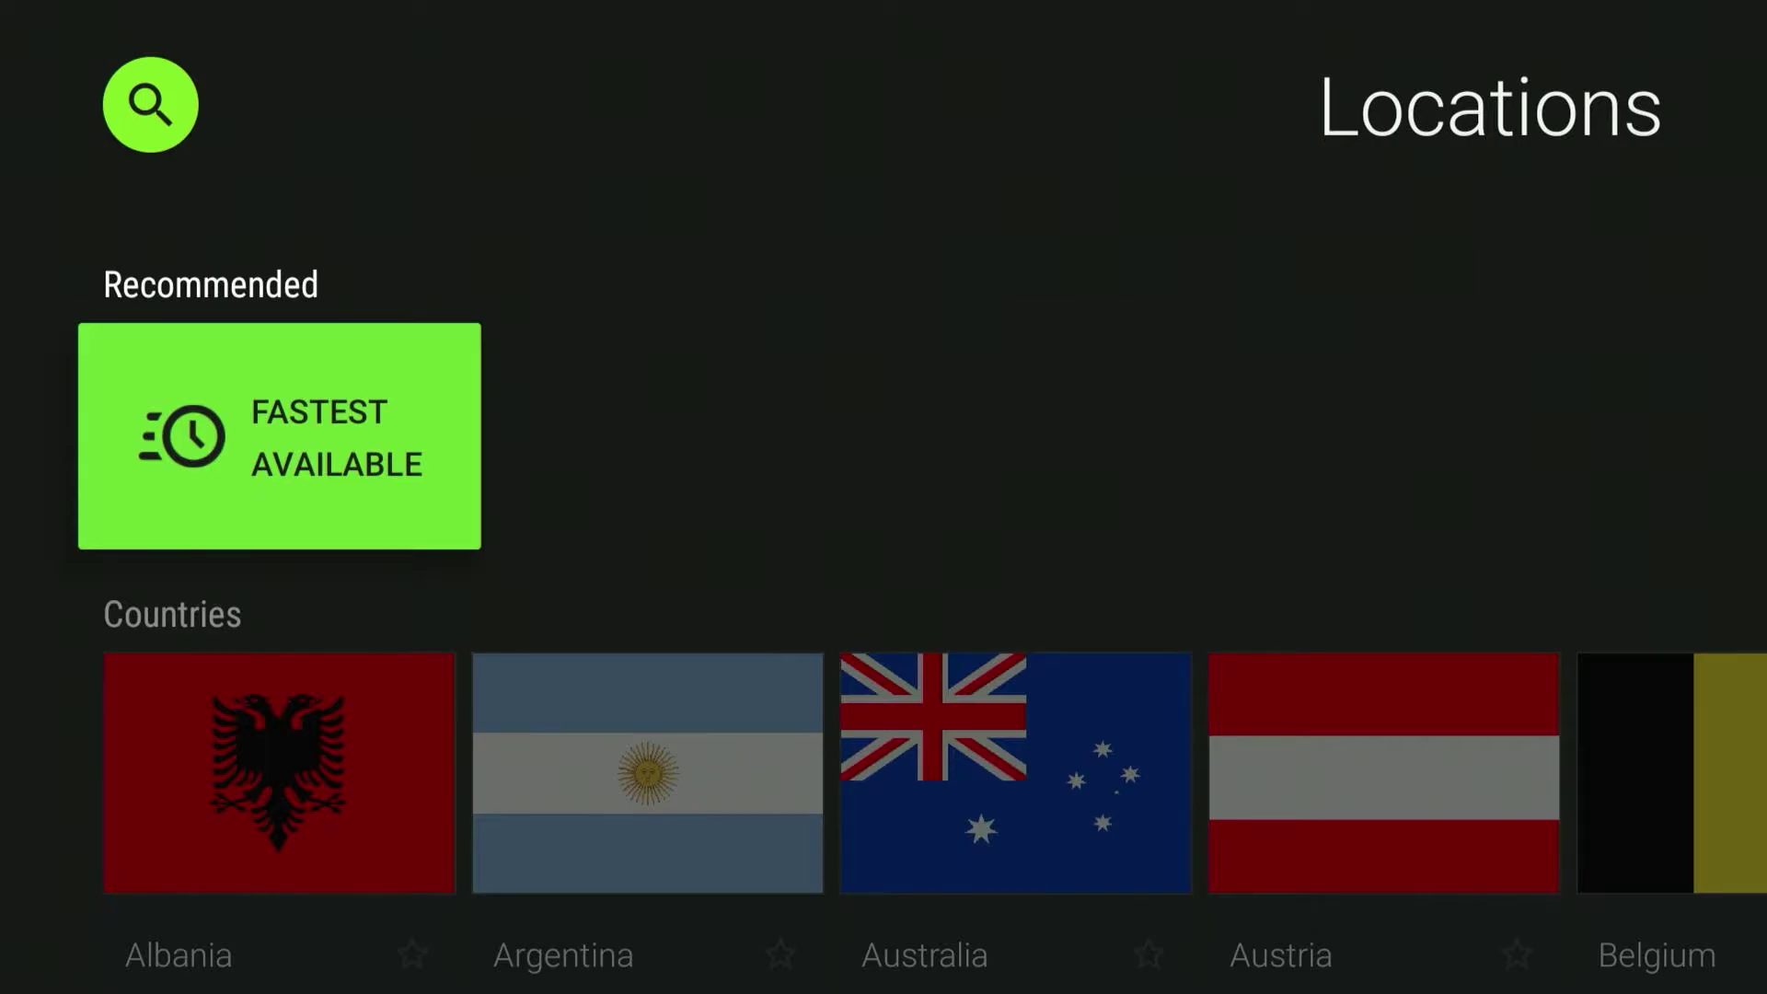
{"action": "key", "text": "Down"}
{"action": "key", "text": "Right"}
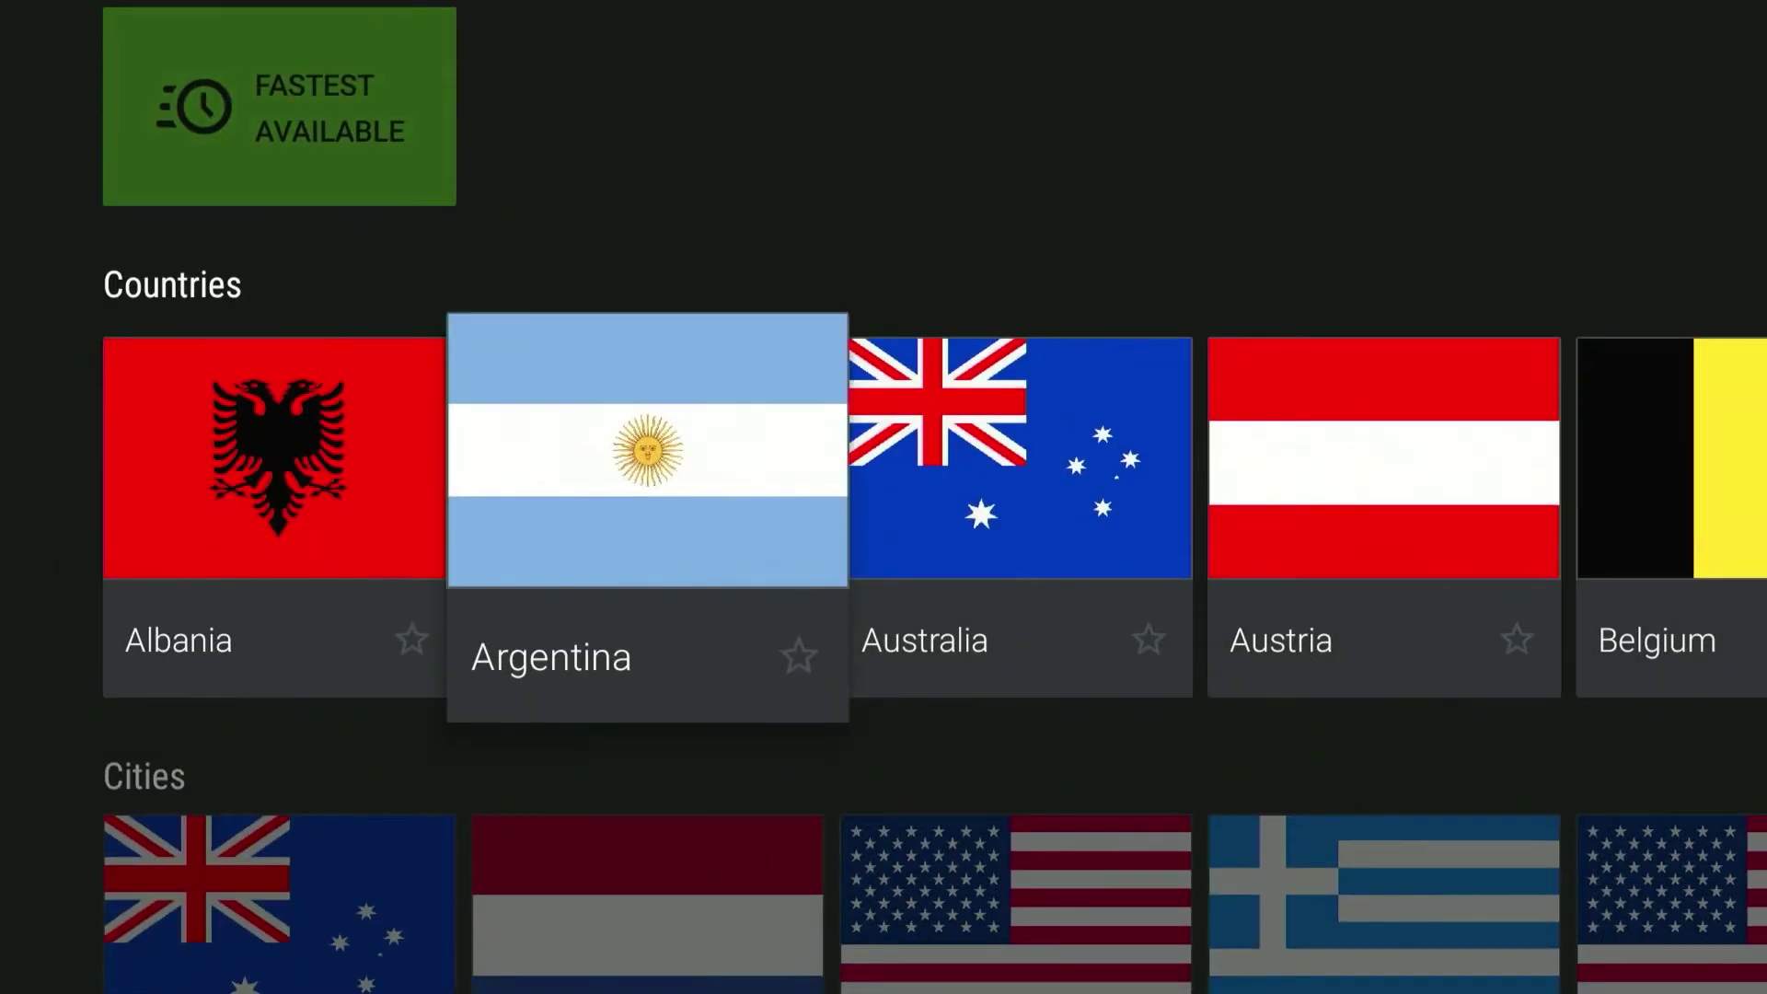
{"action": "key", "text": "Right"}
{"action": "key", "text": "Right"}
{"action": "key", "text": "Right"}
{"action": "key", "text": "Right"}
{"action": "key", "text": "Right"}
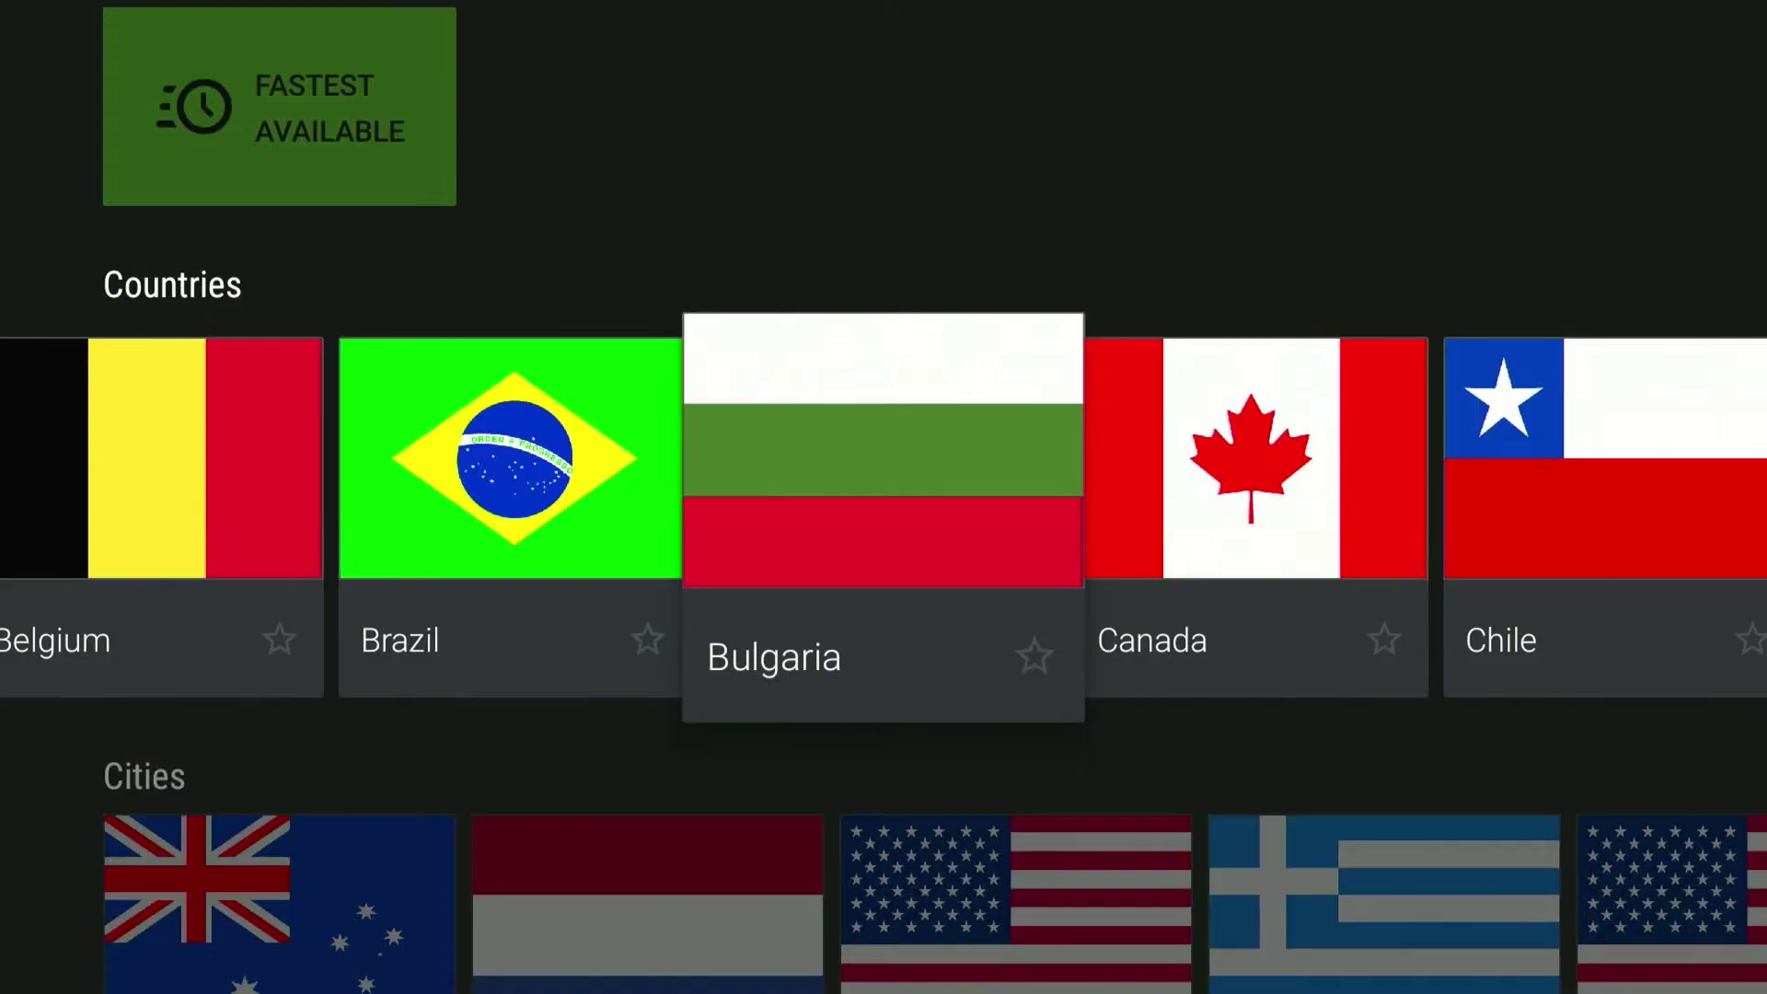
{"action": "key", "text": "Down"}
{"action": "key", "text": "Right"}
{"action": "key", "text": "Right"}
{"action": "key", "text": "Right"}
{"action": "key", "text": "Right"}
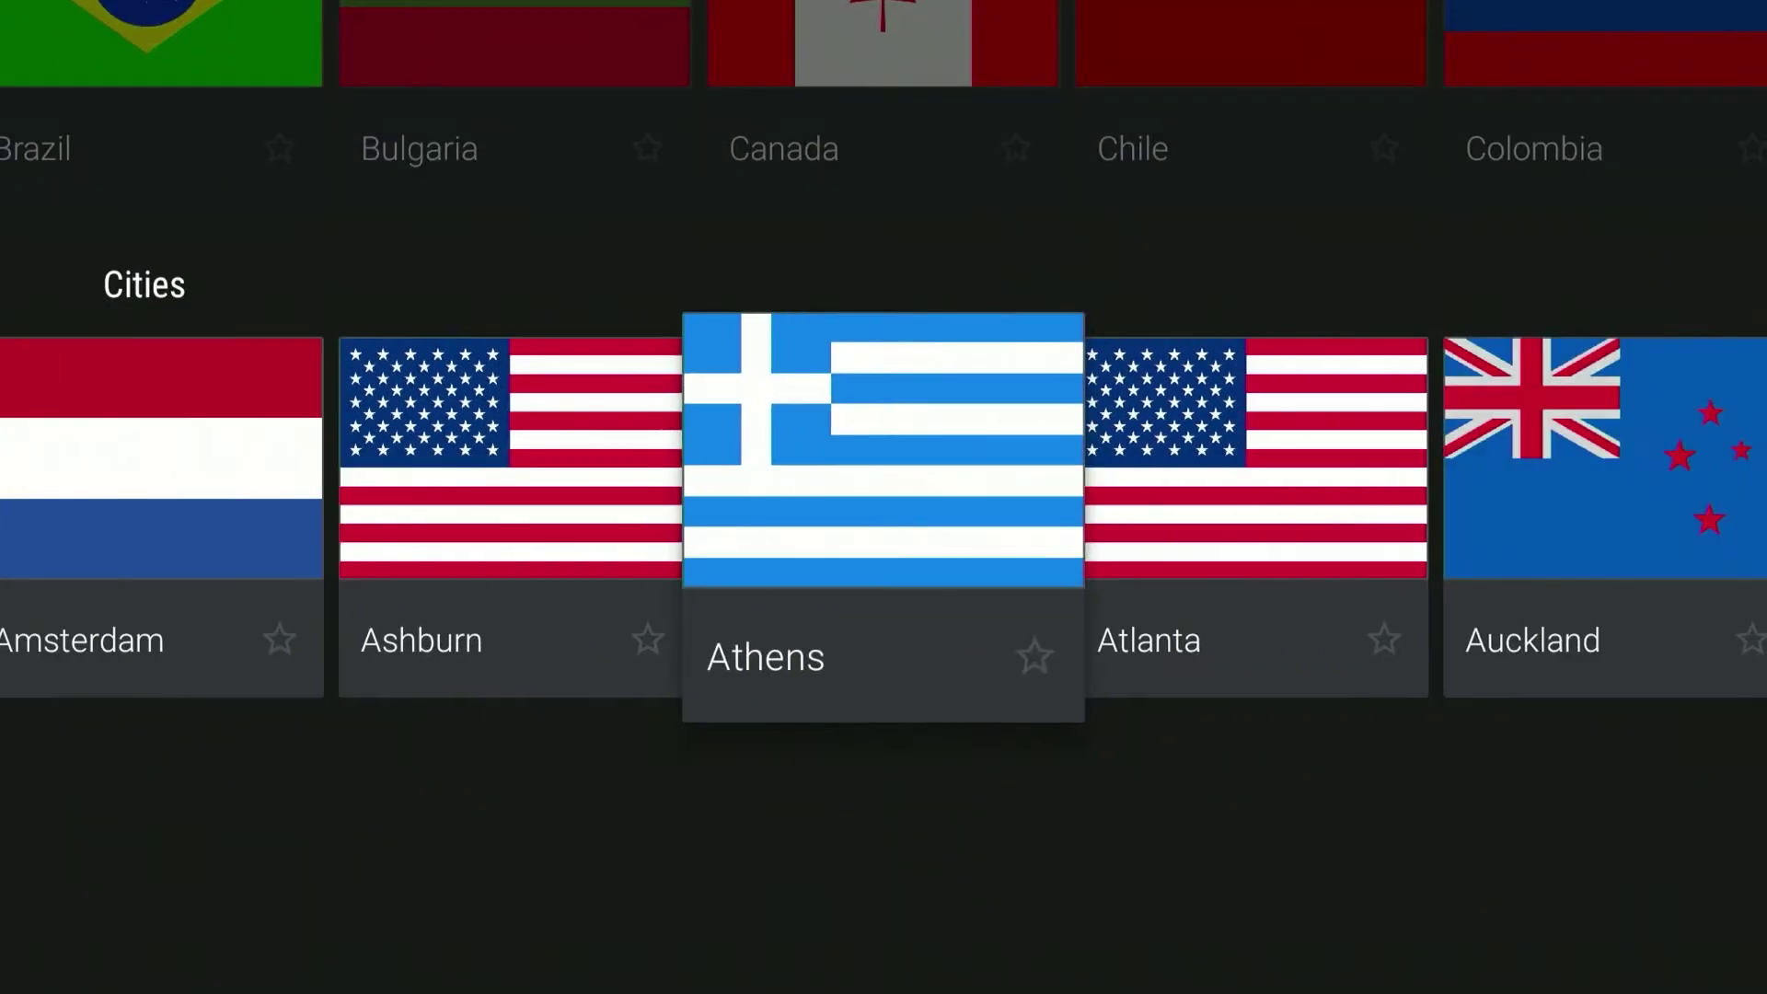
{"action": "key", "text": "Right"}
{"action": "key", "text": "Right"}
{"action": "key", "text": "Right"}
{"action": "key", "text": "Right"}
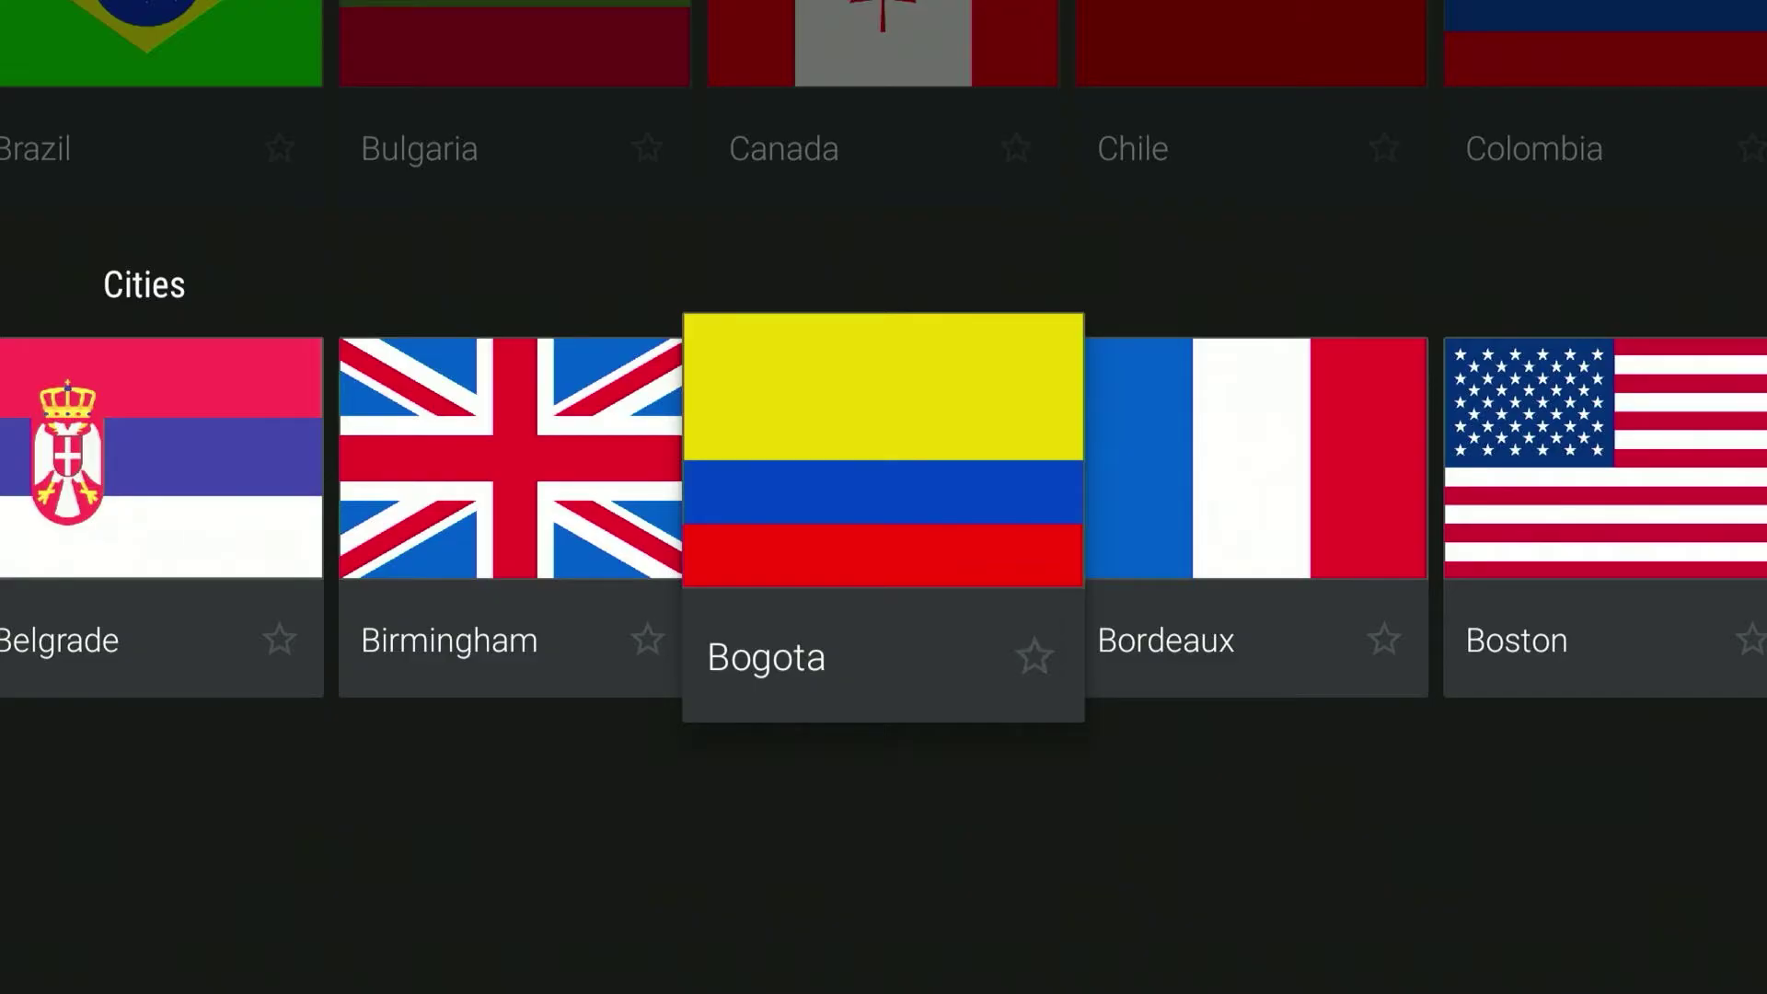
{"action": "key", "text": "Up"}
{"action": "key", "text": "Up"}
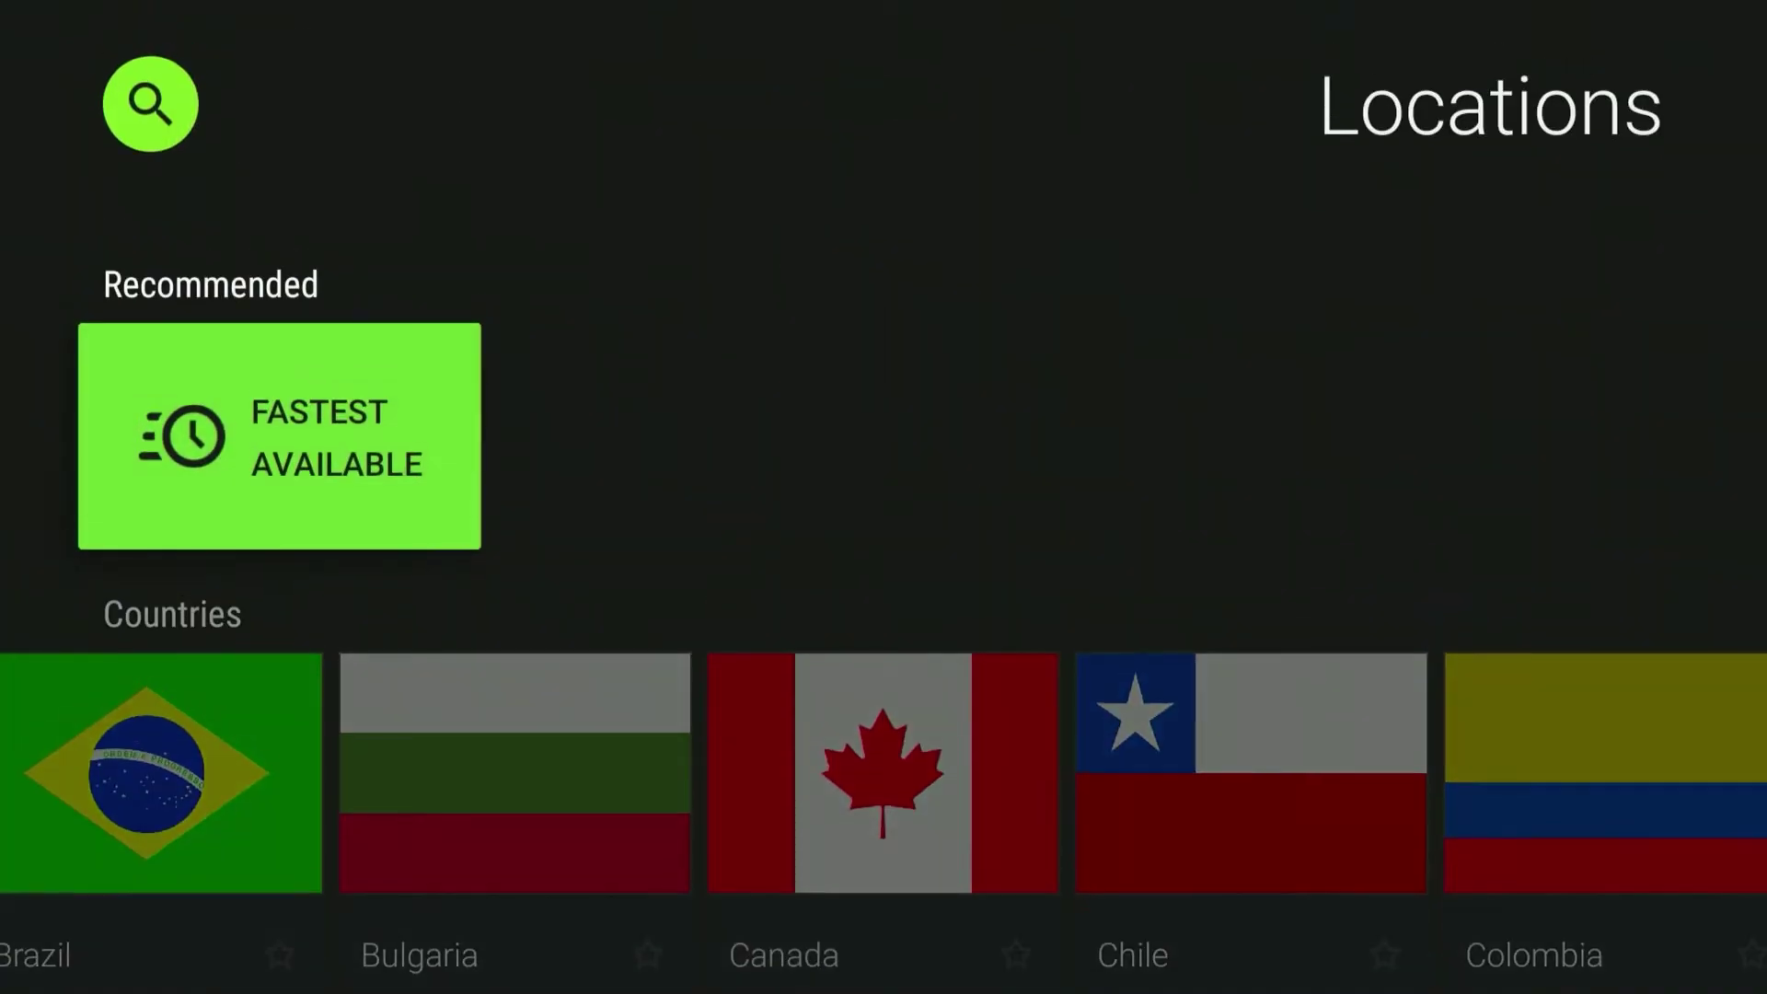
{"action": "key", "text": "Up"}
{"action": "key", "text": "Return"}
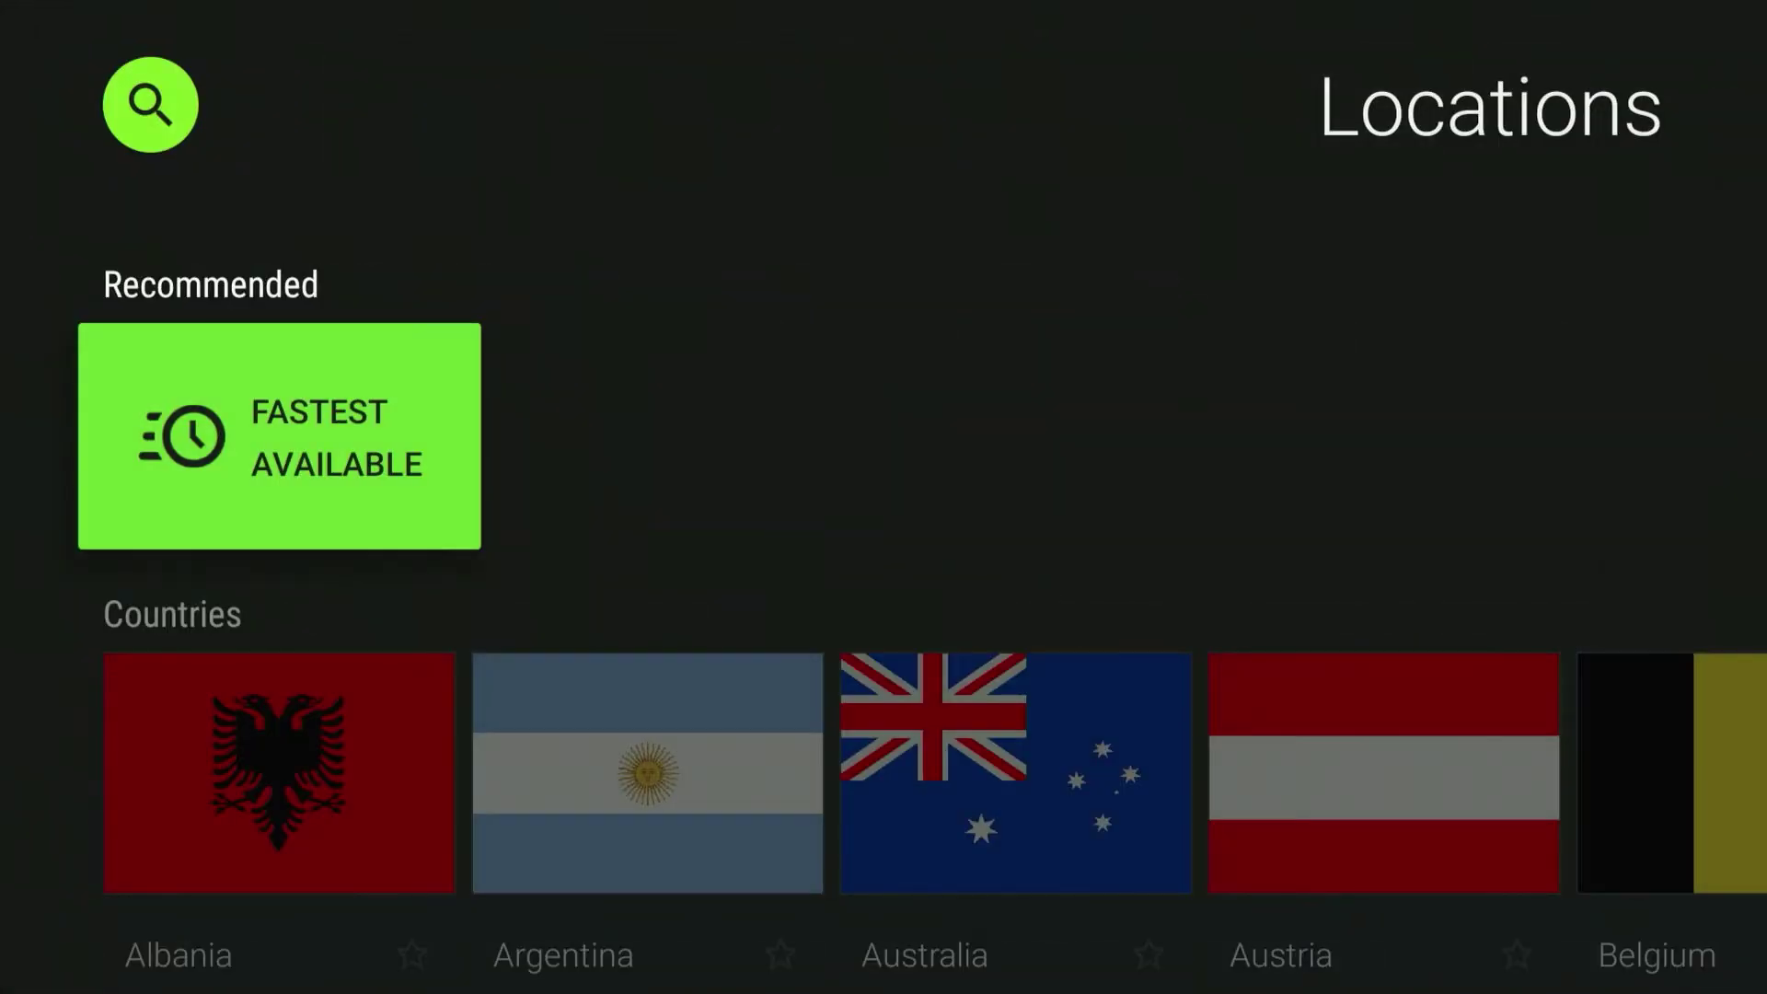
Move along the Countries row past India, Mexico and Romania to United States and open its options.
{"action": "key", "text": "Down"}
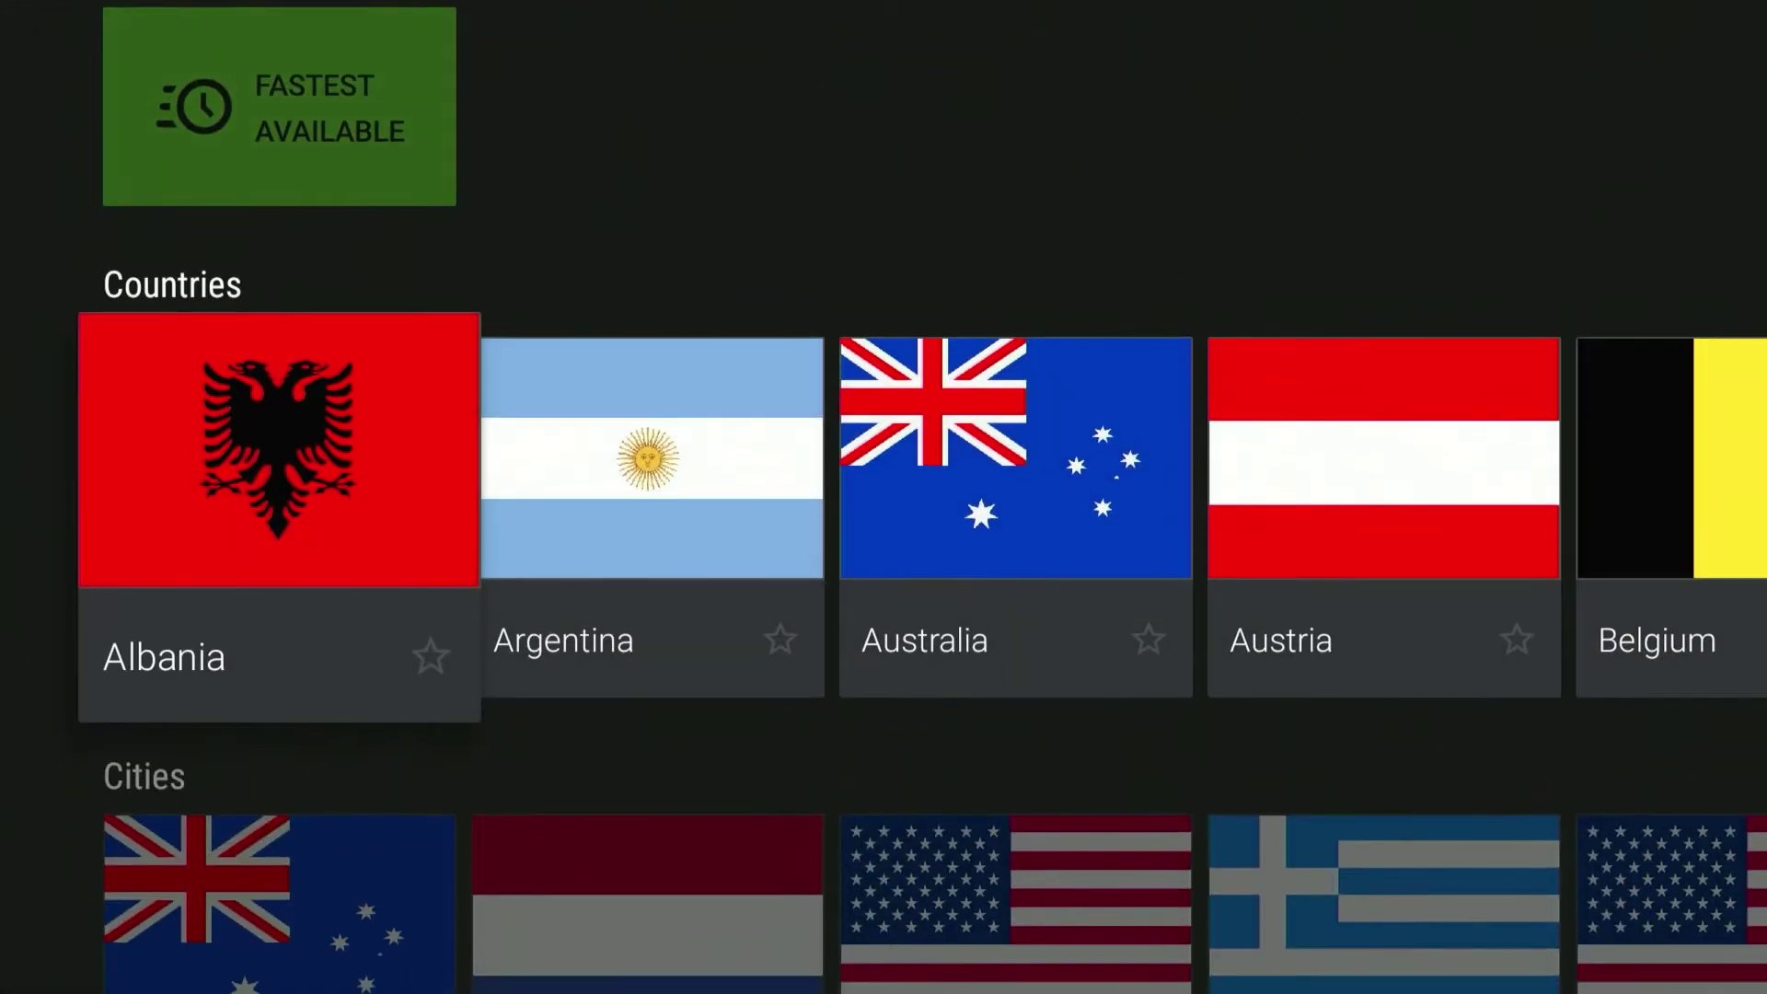
{"action": "key", "text": "Right"}
{"action": "key", "text": "Right"}
{"action": "key", "text": "Right"}
{"action": "key", "text": "Right"}
{"action": "key", "text": "Right"}
{"action": "key", "text": "Right"}
{"action": "key", "text": "Right"}
{"action": "key", "text": "Right"}
{"action": "key", "text": "Right"}
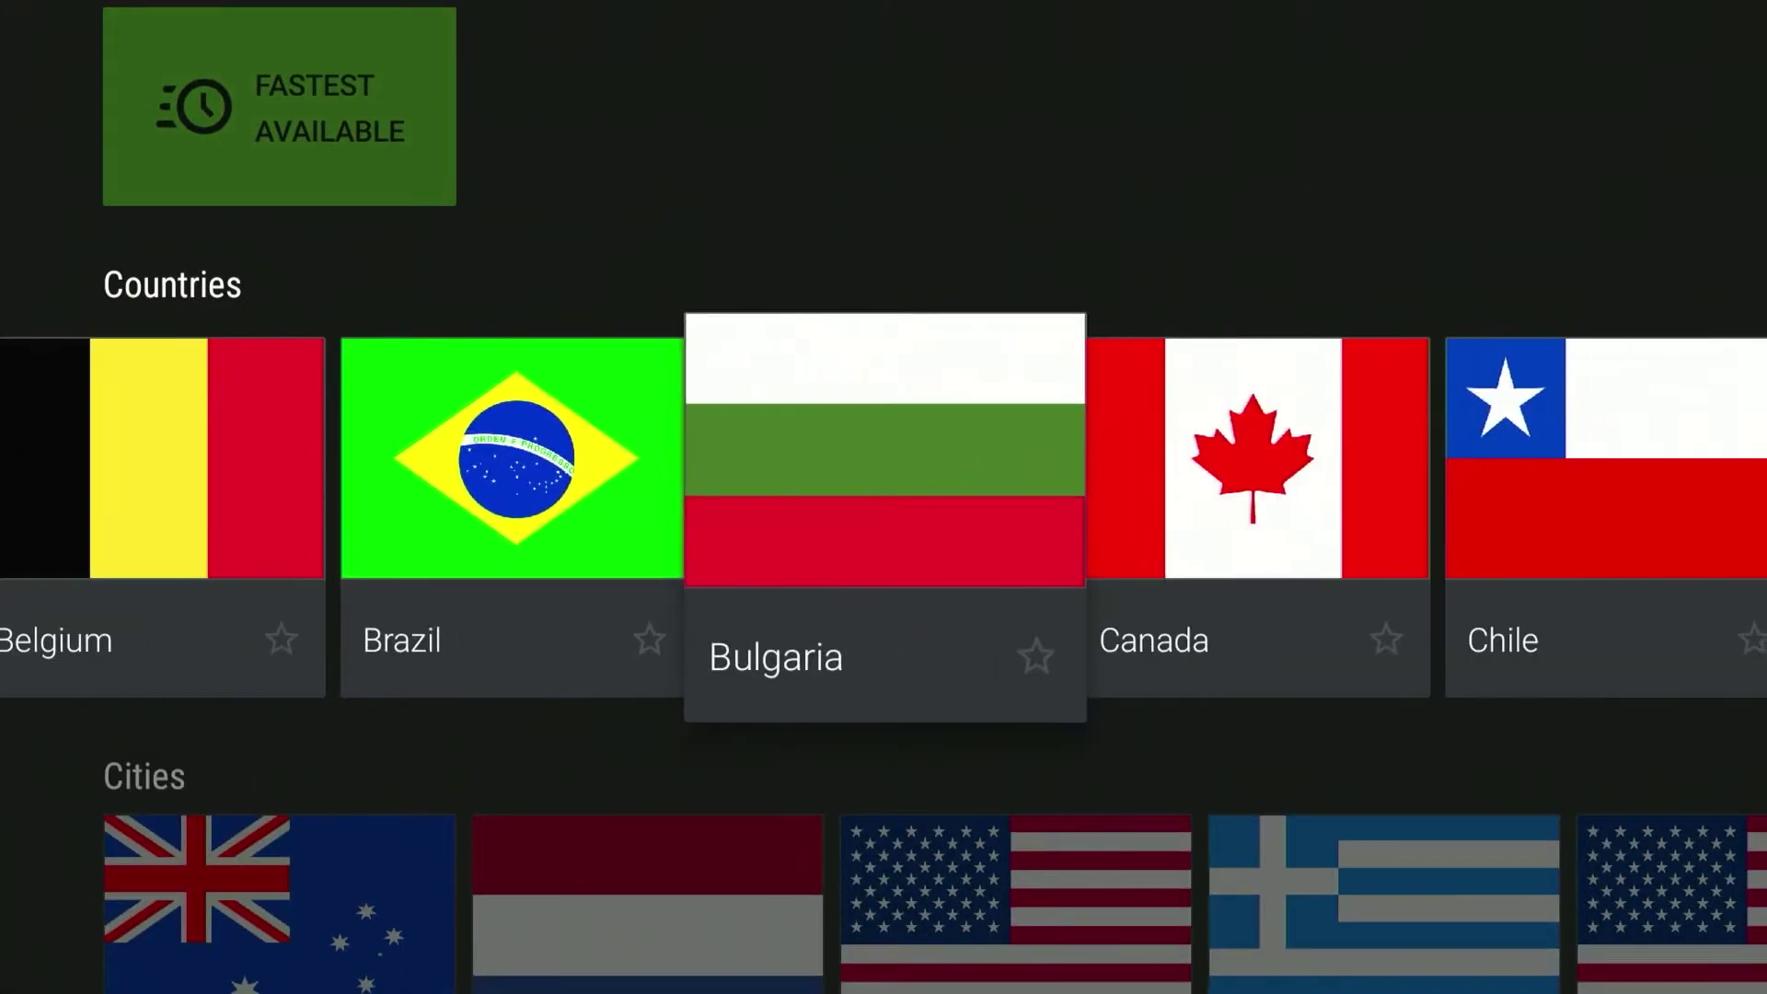
{"action": "key", "text": "Right"}
{"action": "key", "text": "Right"}
{"action": "key", "text": "Right"}
{"action": "key", "text": "Right"}
{"action": "key", "text": "Right"}
{"action": "key", "text": "Right"}
{"action": "key", "text": "Right"}
{"action": "key", "text": "Right"}
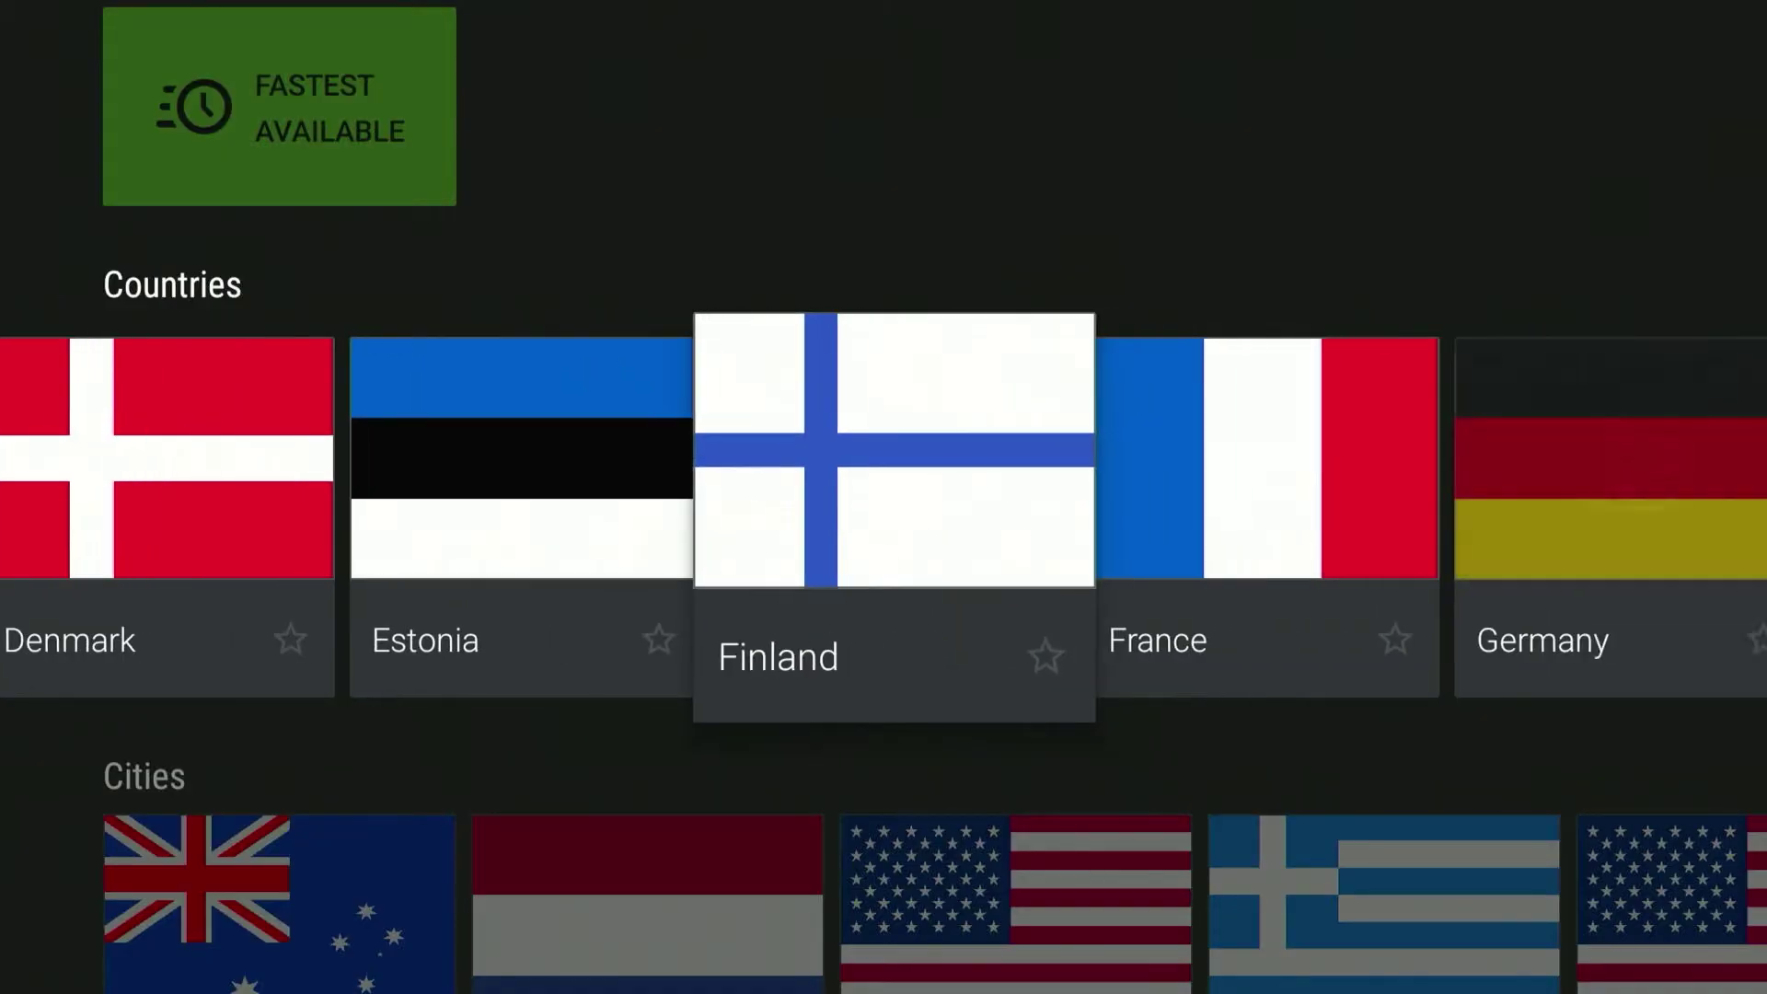
{"action": "key", "text": "Right"}
{"action": "key", "text": "Right"}
{"action": "key", "text": "Right"}
{"action": "key", "text": "Right"}
{"action": "key", "text": "Right"}
{"action": "key", "text": "Right"}
{"action": "key", "text": "Right"}
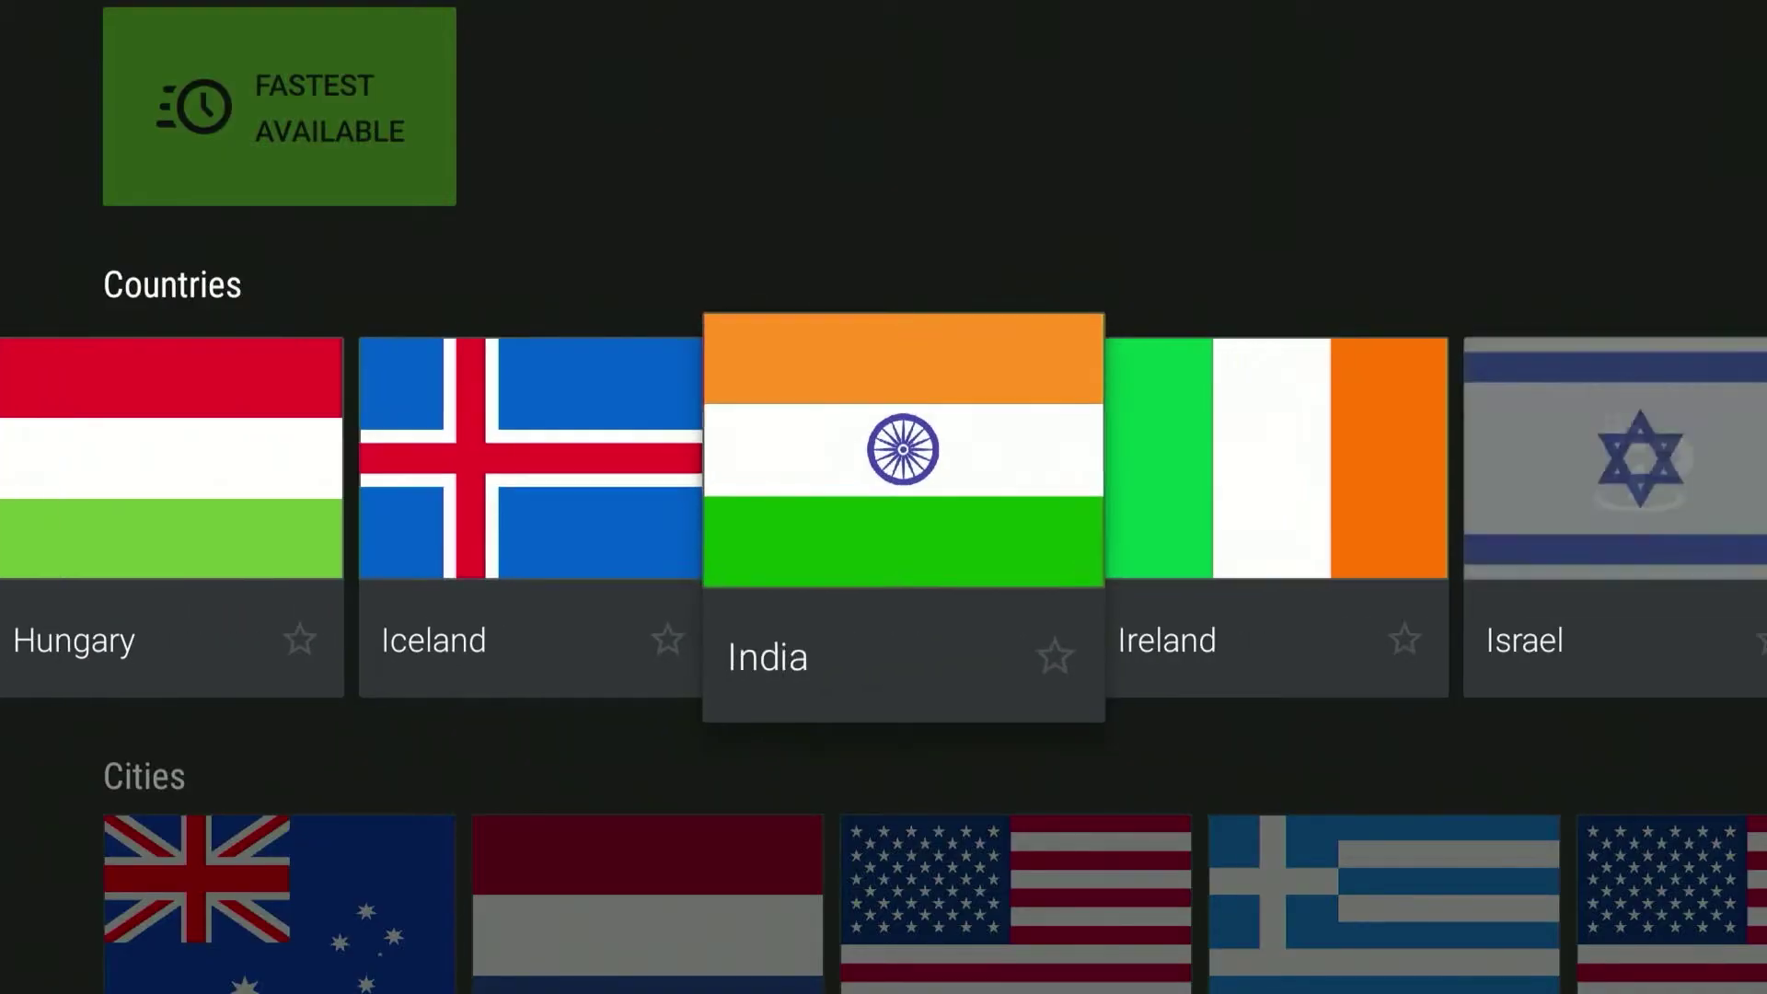
{"action": "key", "text": "Right"}
{"action": "key", "text": "Right"}
{"action": "key", "text": "Right"}
{"action": "key", "text": "Right"}
{"action": "key", "text": "Right"}
{"action": "key", "text": "Right"}
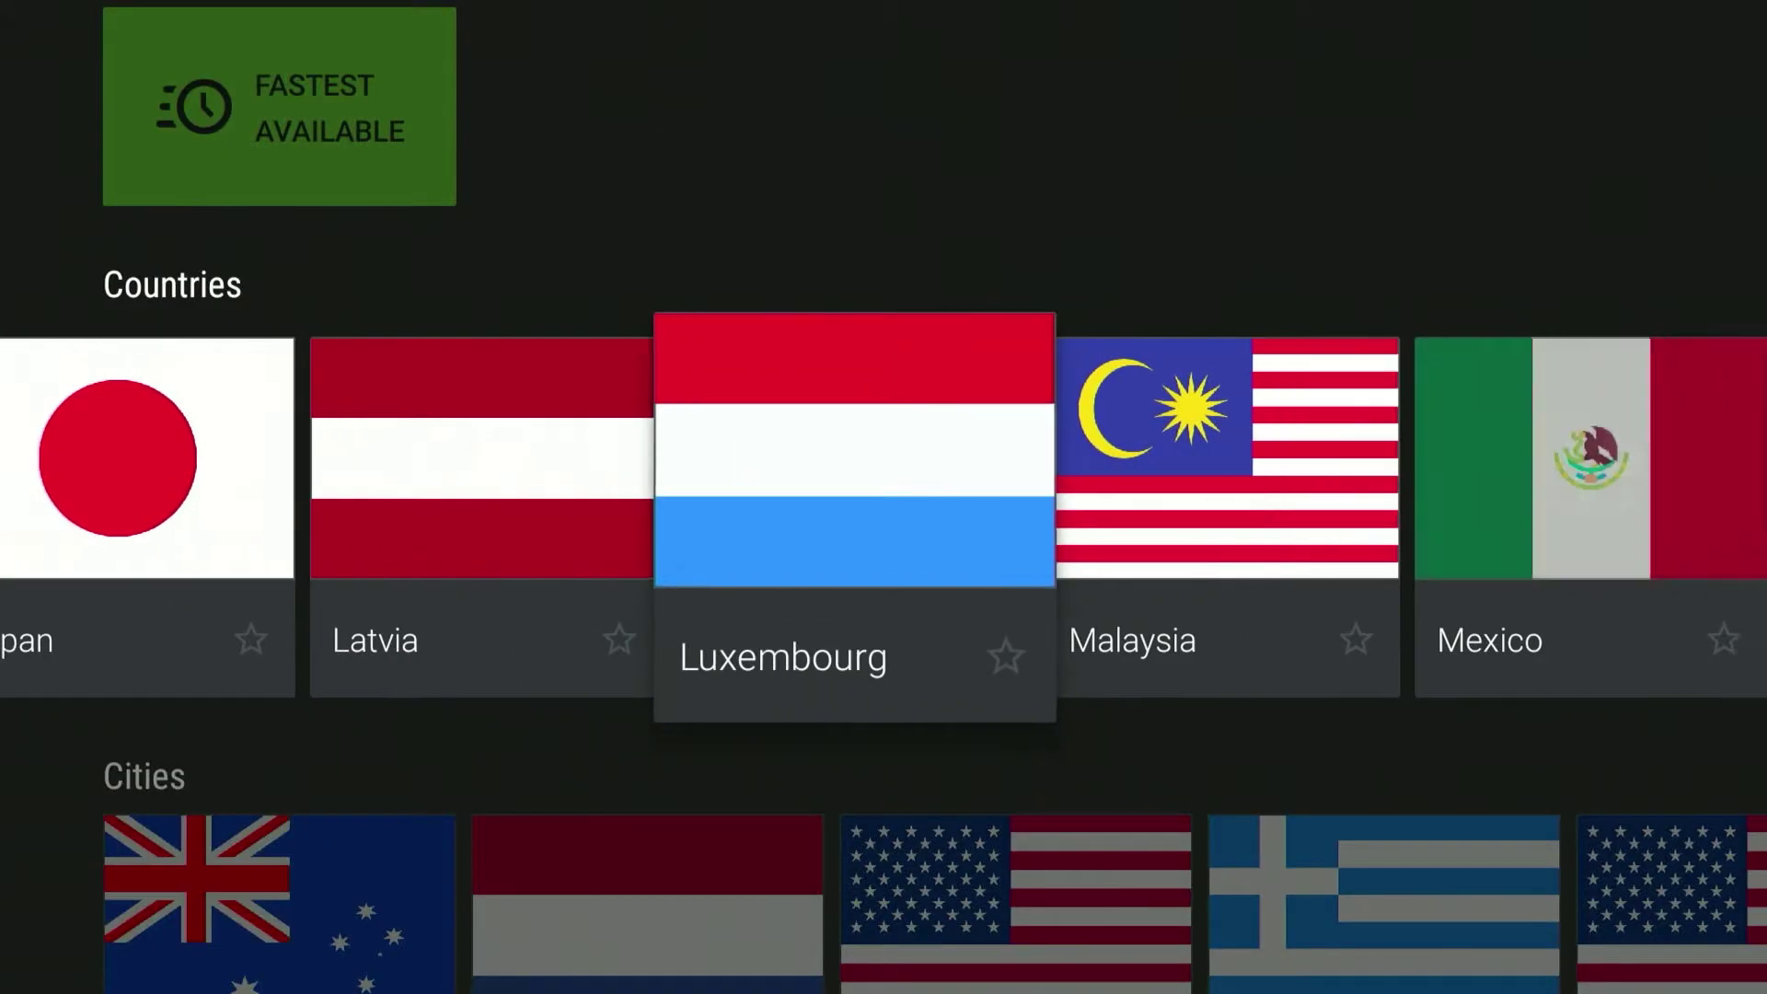
{"action": "key", "text": "Right"}
{"action": "key", "text": "Right"}
{"action": "key", "text": "Right"}
{"action": "key", "text": "Right"}
{"action": "key", "text": "Right"}
{"action": "key", "text": "Right"}
{"action": "key", "text": "Right"}
{"action": "key", "text": "Right"}
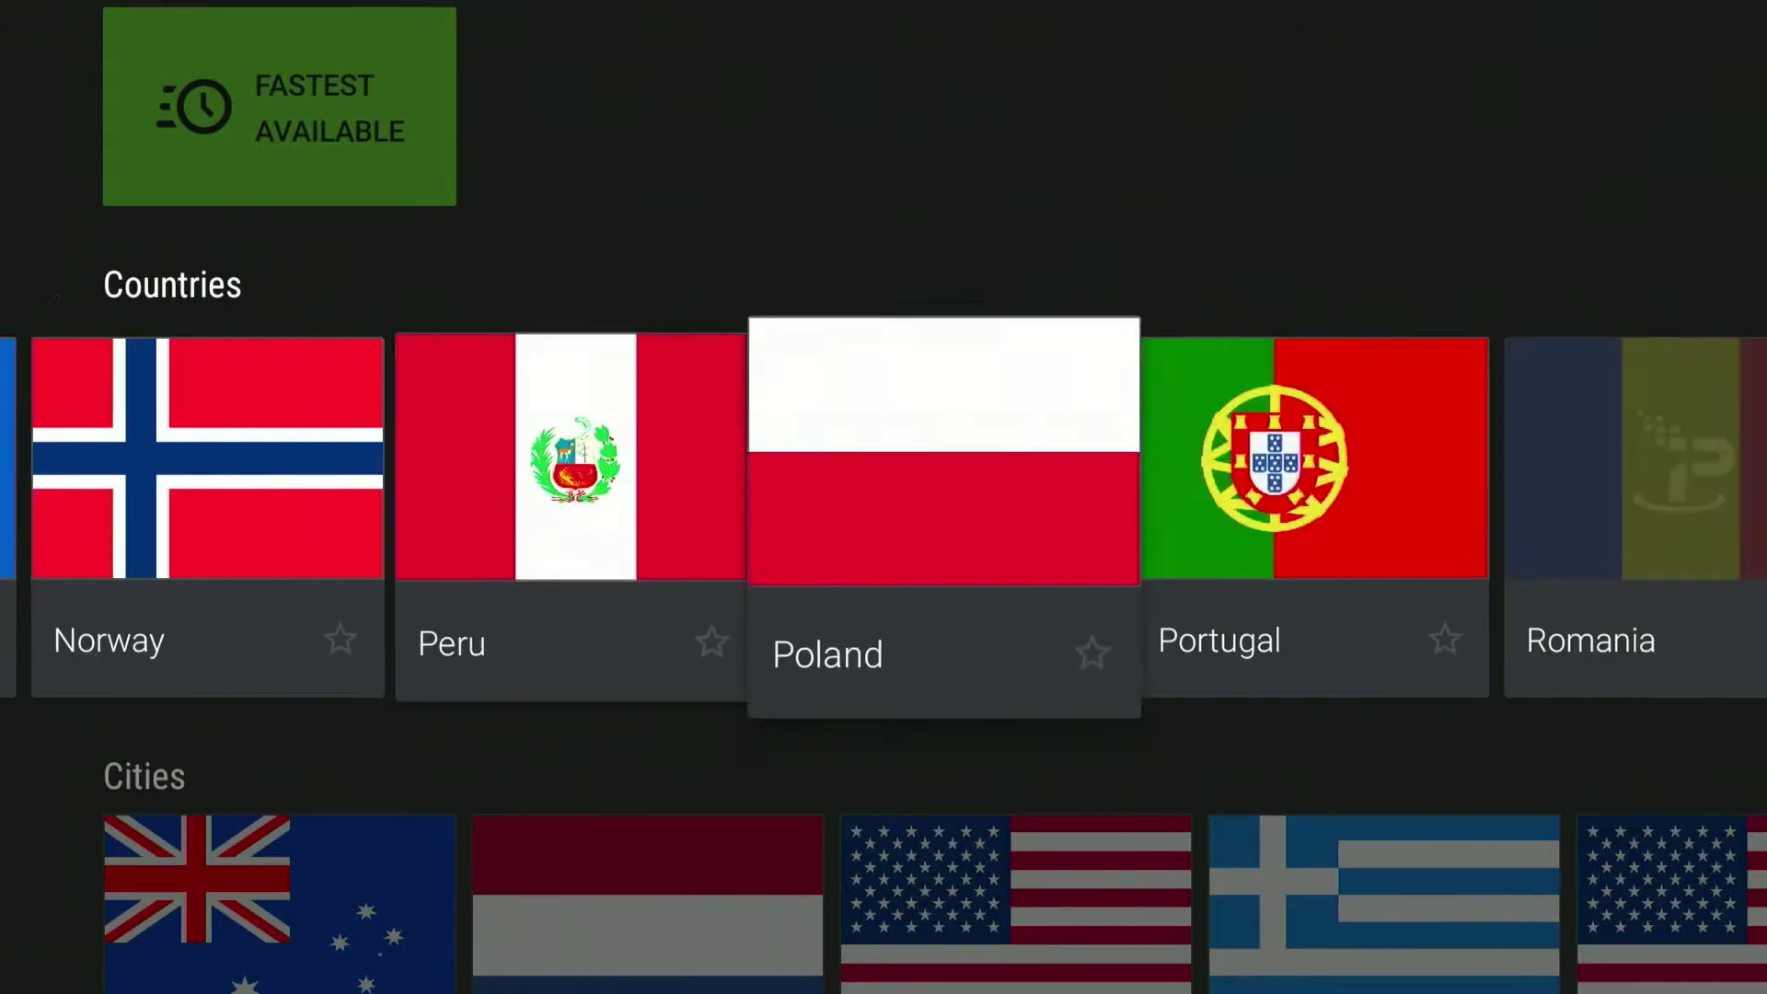
{"action": "key", "text": "Right"}
{"action": "key", "text": "Right"}
{"action": "key", "text": "Right"}
{"action": "key", "text": "Right"}
{"action": "key", "text": "Right"}
{"action": "key", "text": "Right"}
{"action": "key", "text": "Right"}
{"action": "key", "text": "Right"}
{"action": "key", "text": "Right"}
{"action": "key", "text": "Right"}
{"action": "key", "text": "Right"}
{"action": "key", "text": "Right"}
{"action": "key", "text": "Right"}
{"action": "key", "text": "Right"}
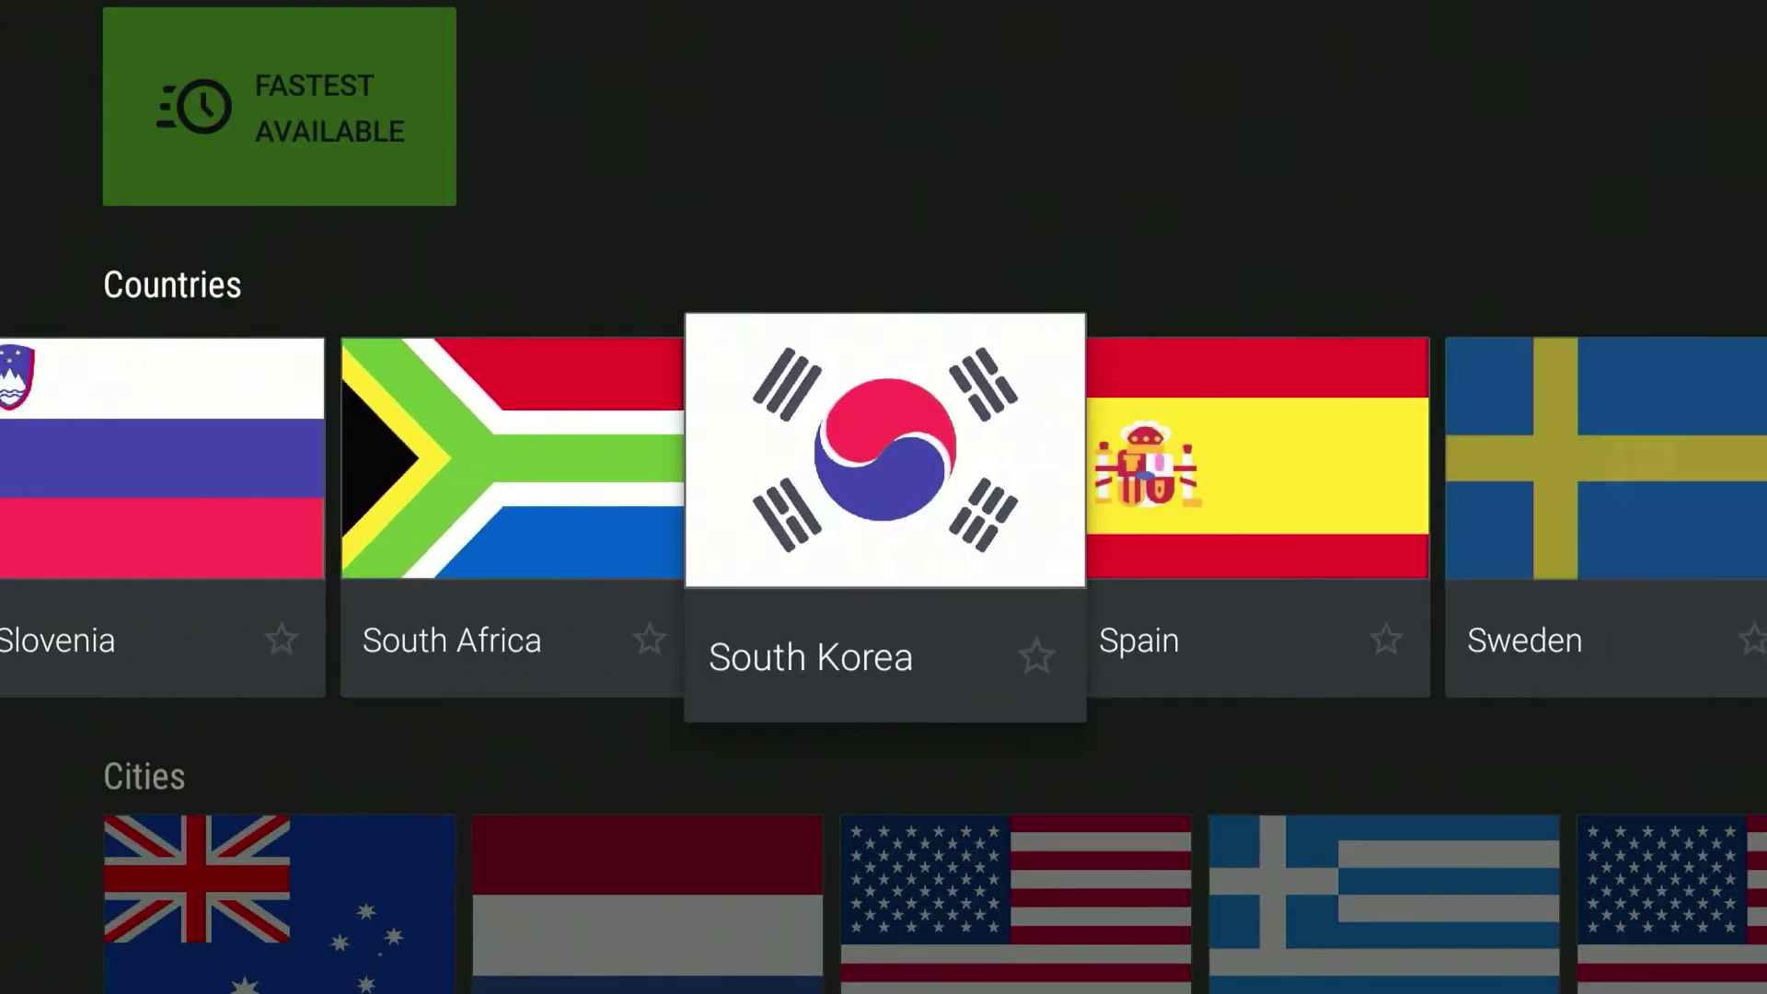
{"action": "key", "text": "Return"}
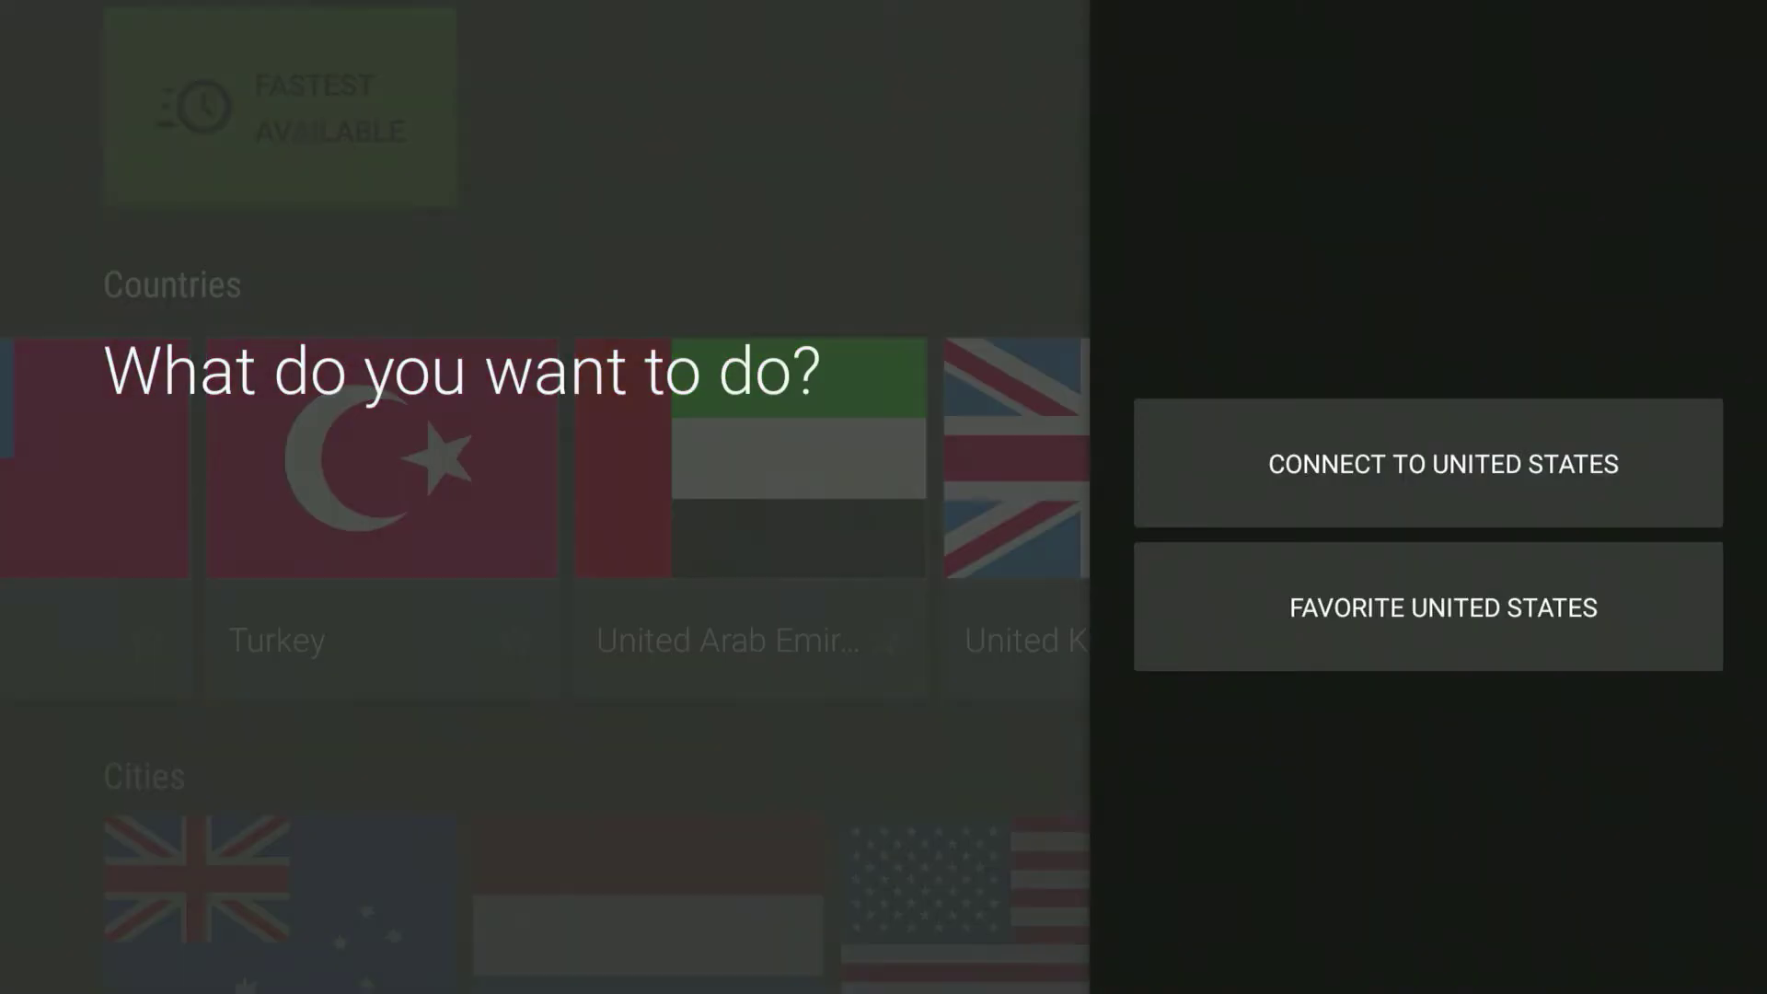
Favourite United States, connect the VPN to it, and return to the Fire TV home.
{"action": "key", "text": "Down"}
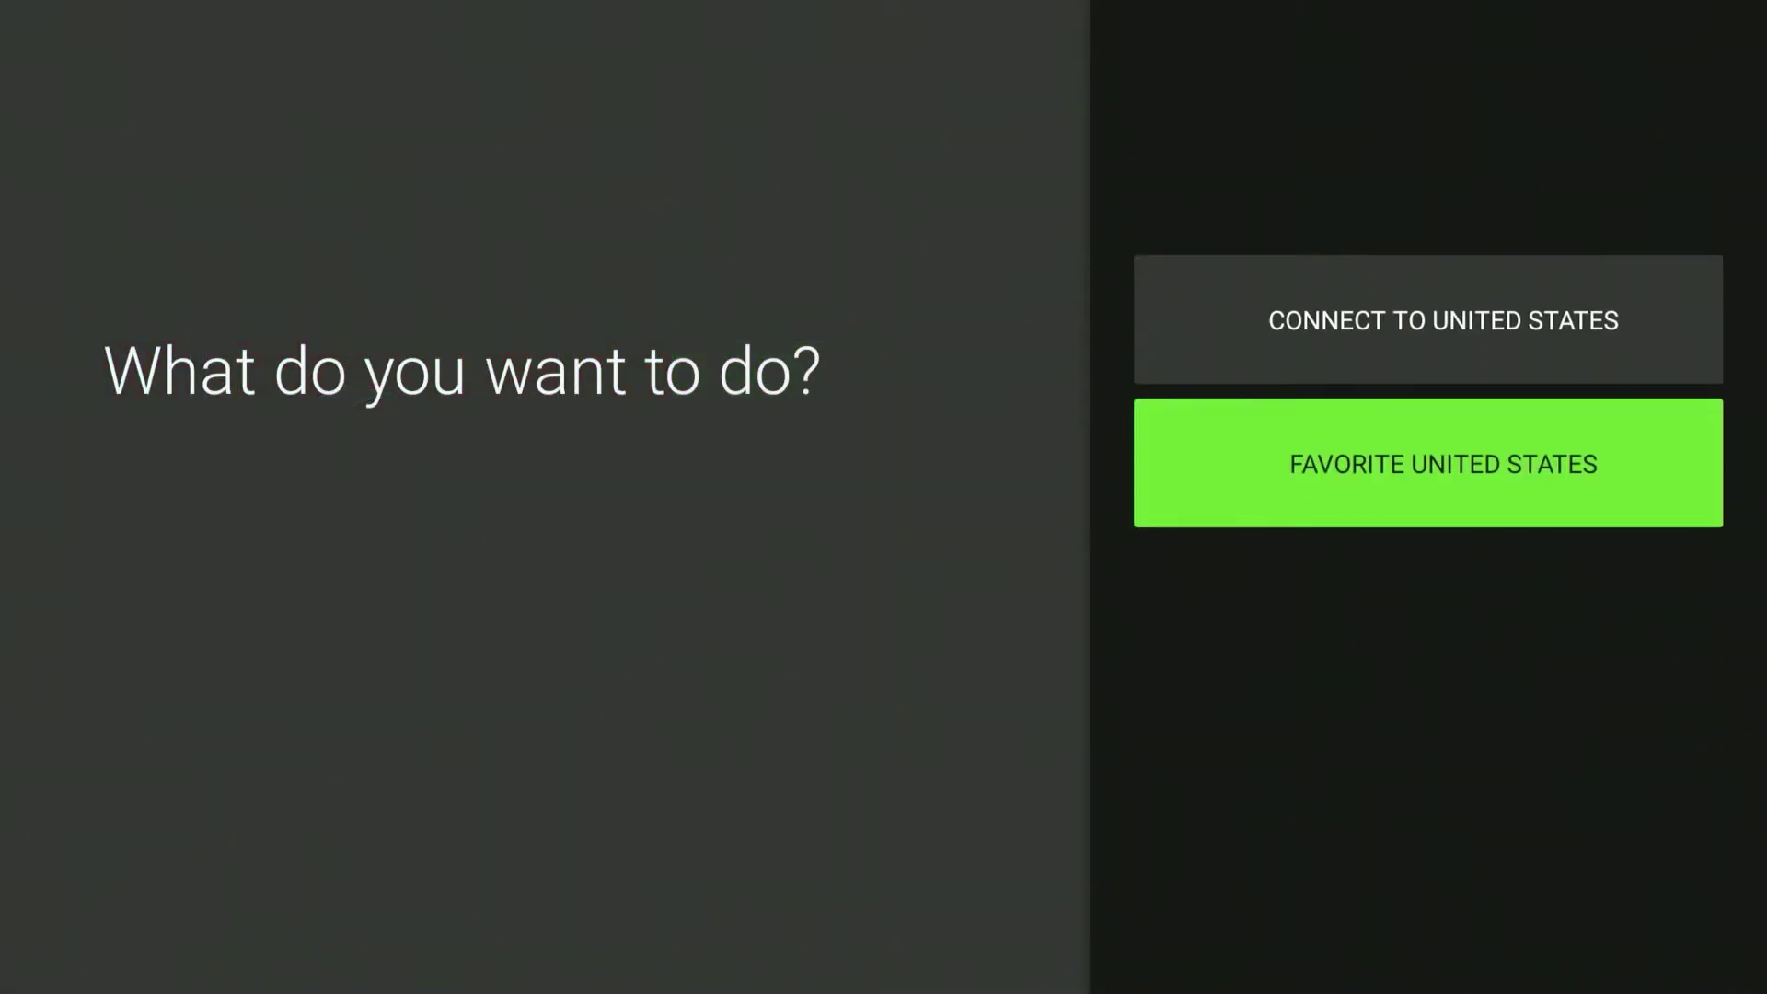
{"action": "key", "text": "Return"}
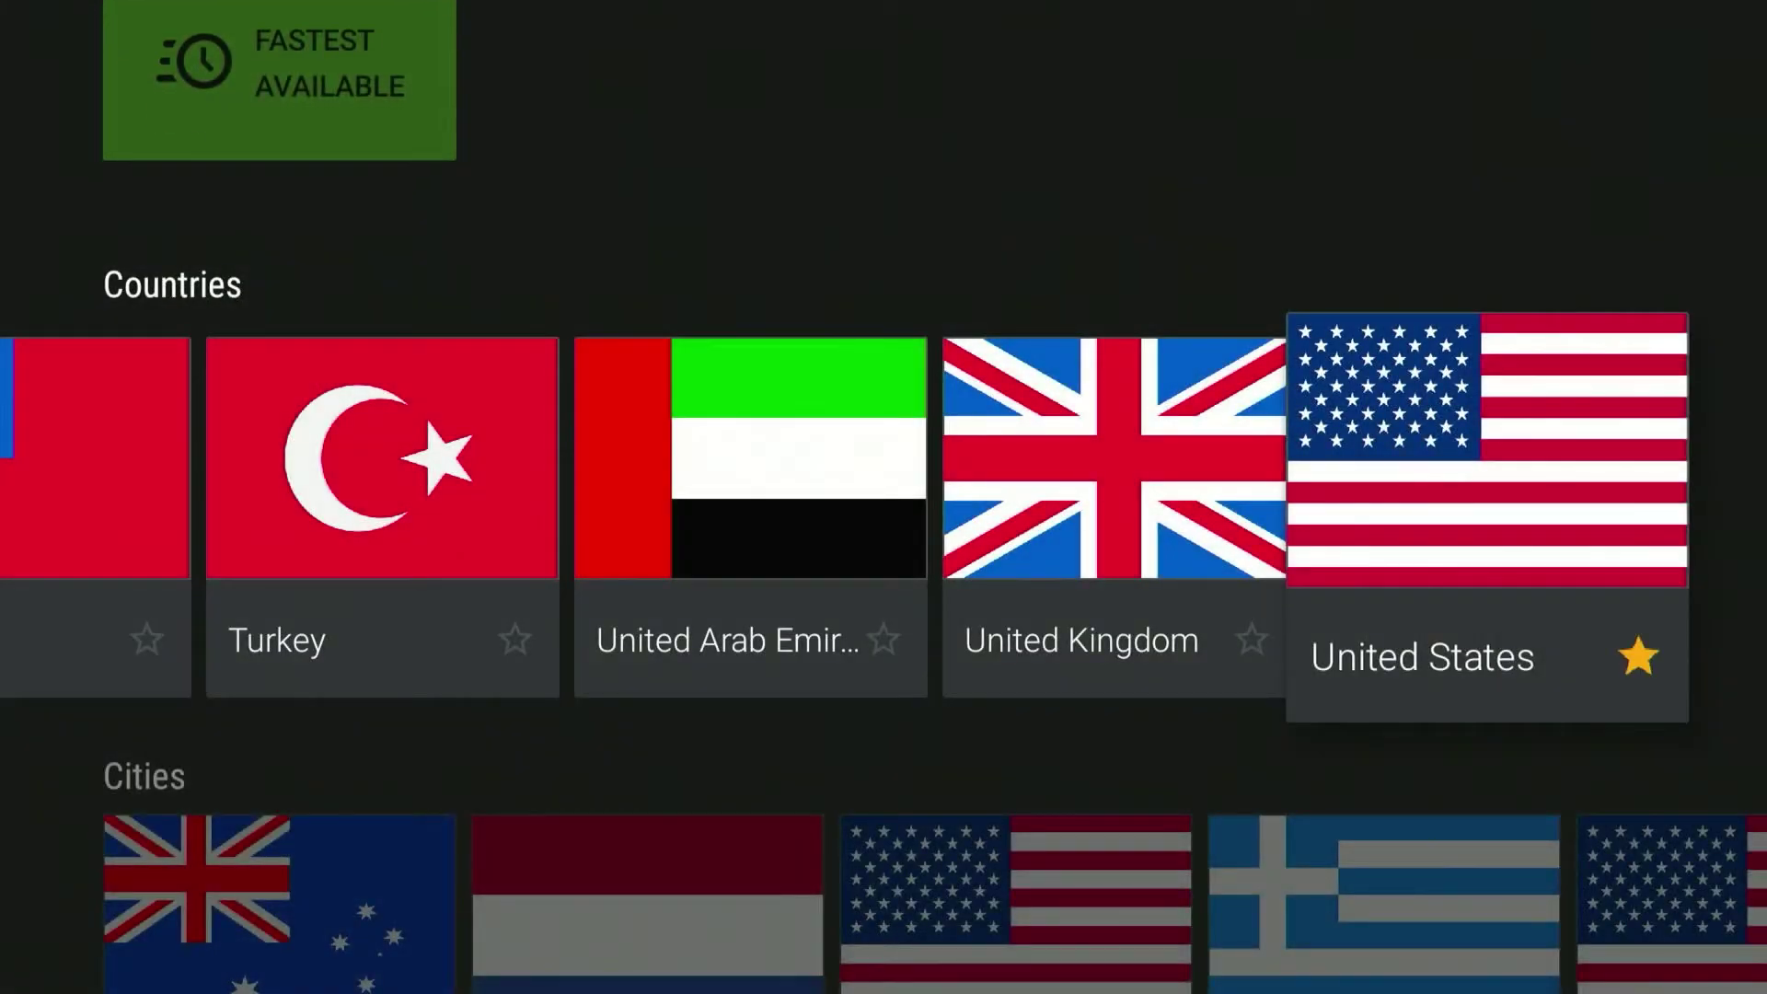
{"action": "key", "text": "Return"}
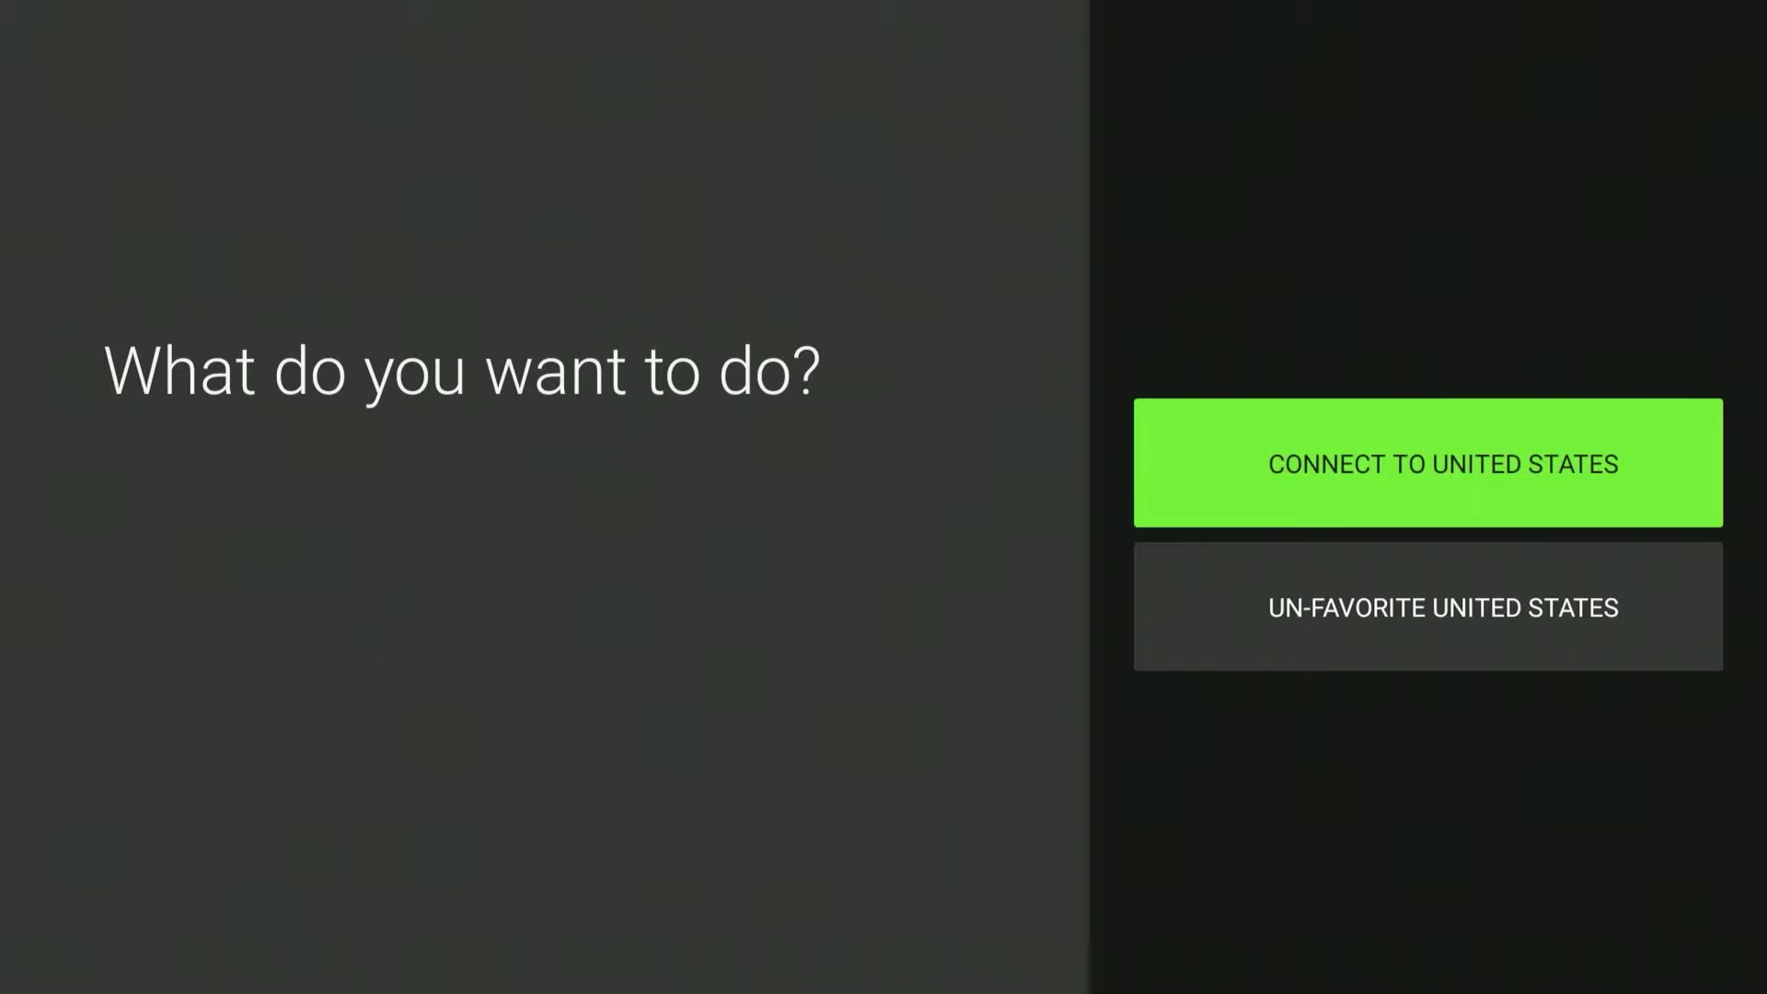
{"action": "key", "text": "Return"}
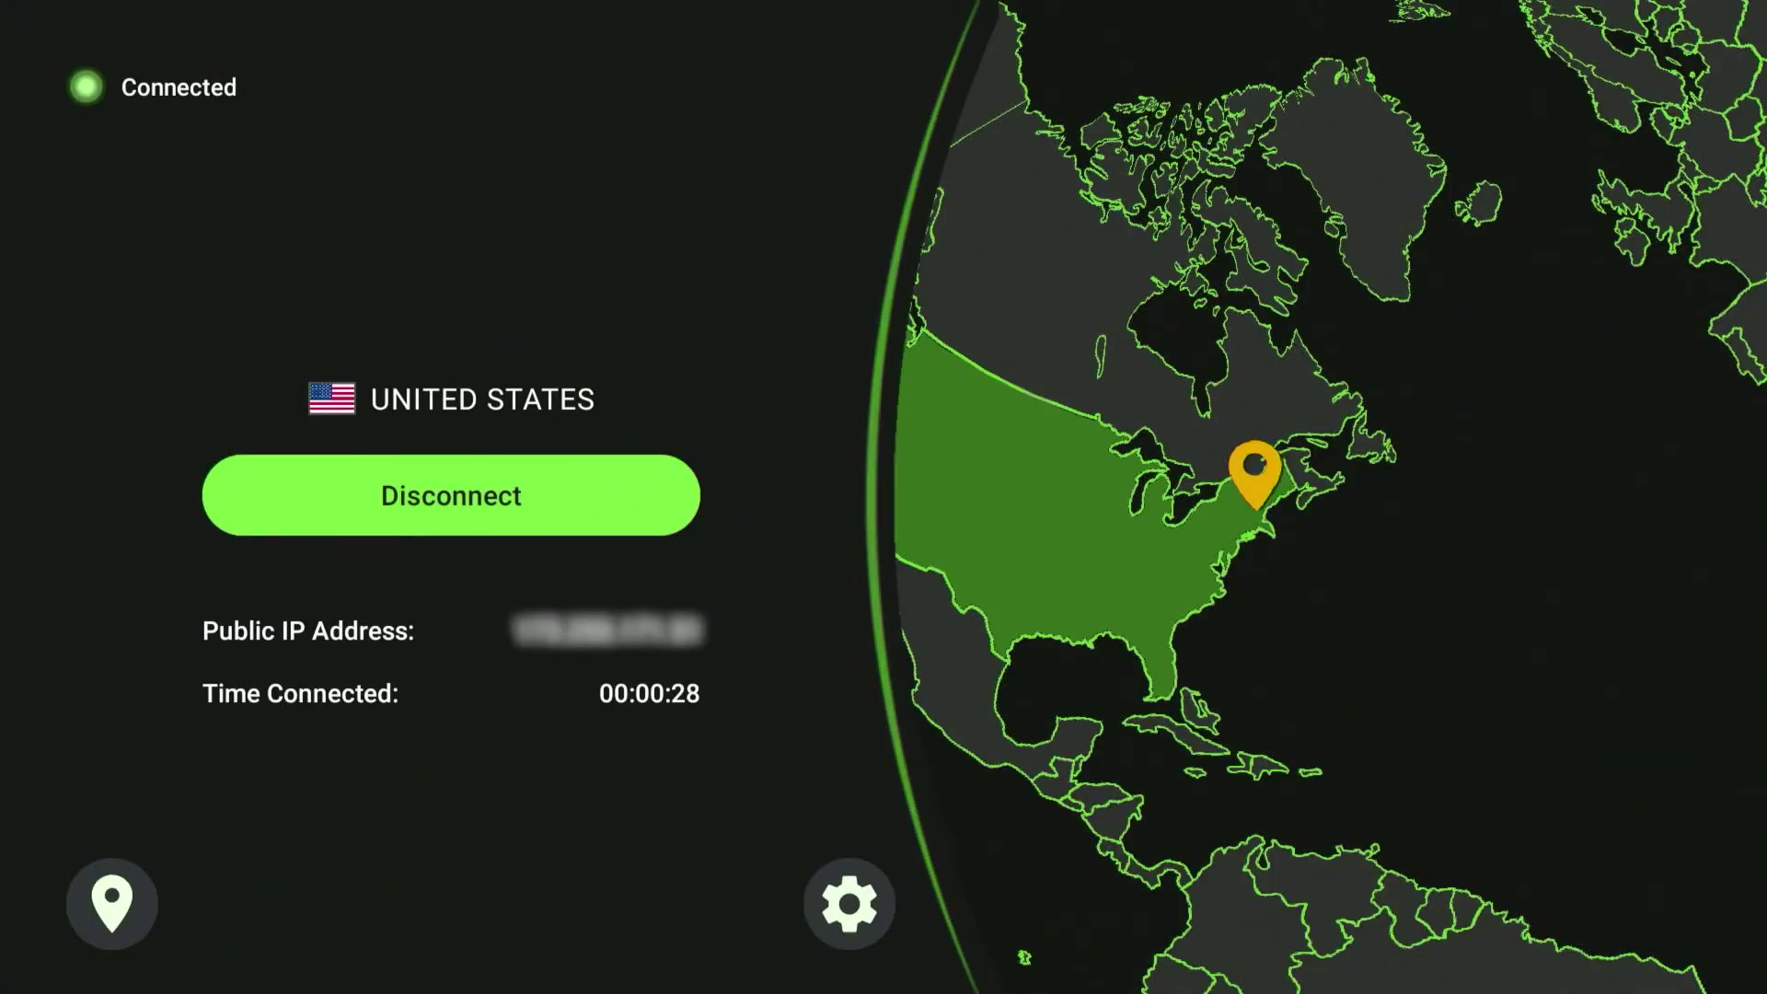
{"action": "key", "text": "Home"}
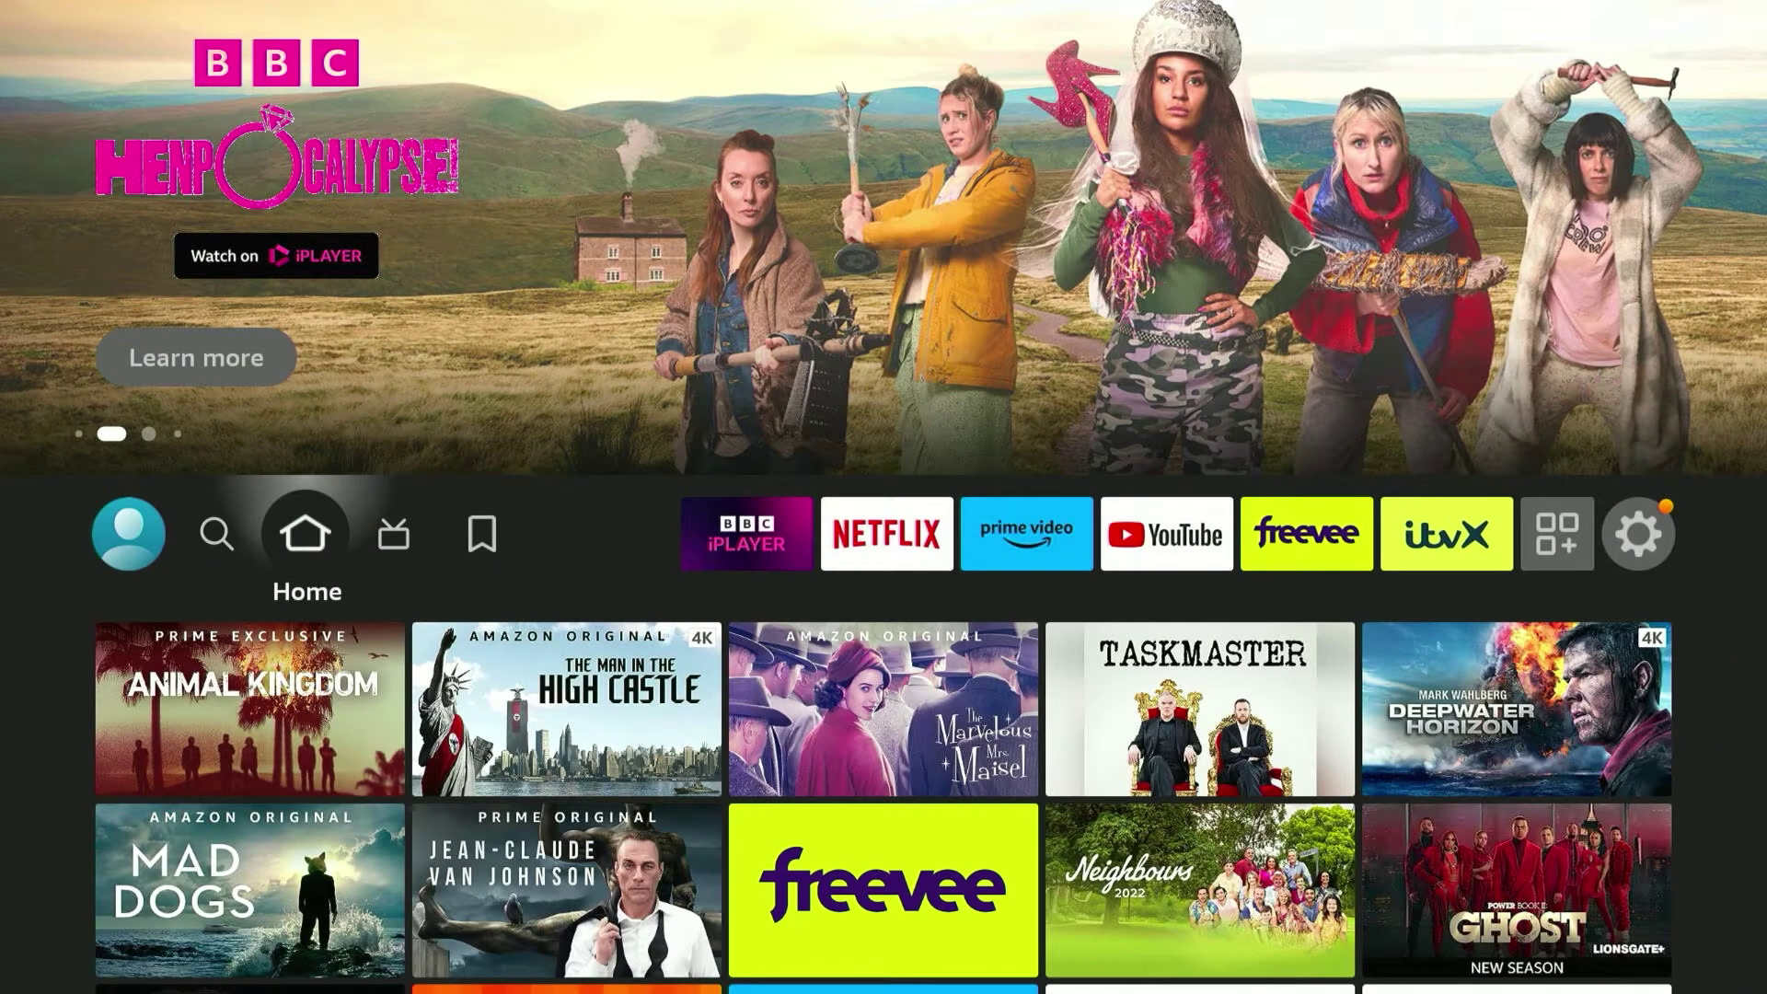
Launch Netflix, browse the Trending Now and Only on Netflix rows, then expand its side menu.
{"action": "key", "text": "Right"}
{"action": "key", "text": "Right"}
{"action": "key", "text": "Right"}
{"action": "key", "text": "Right"}
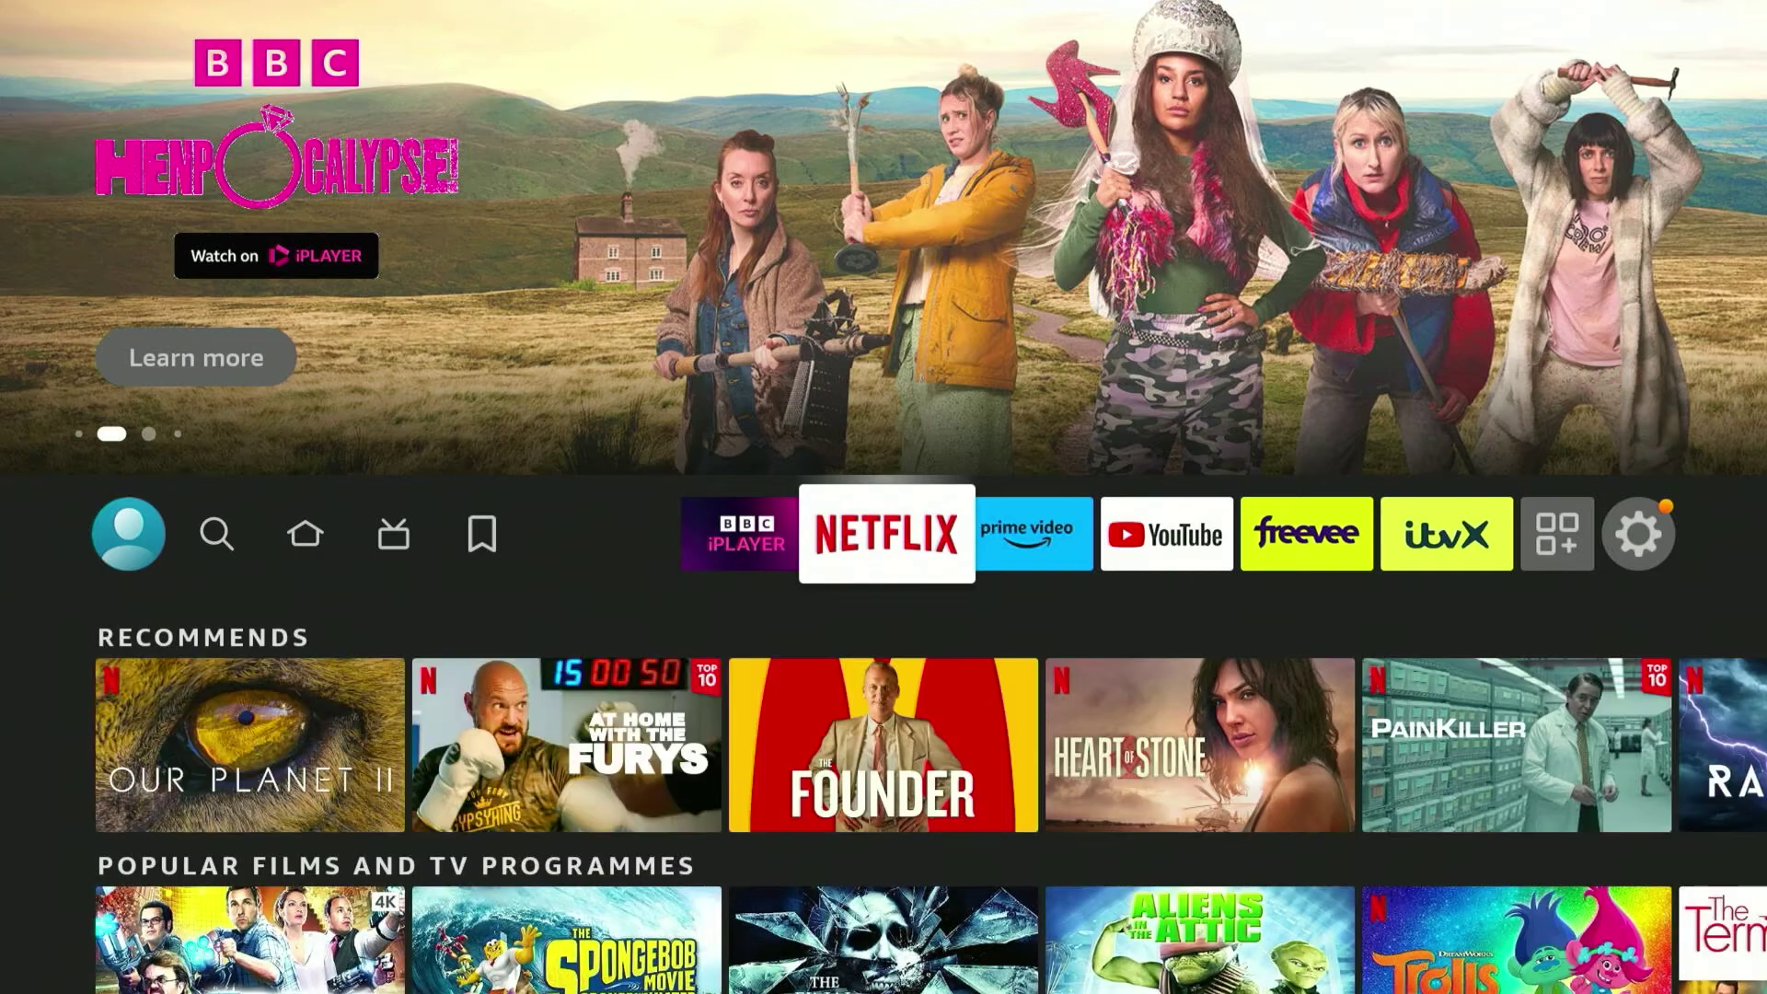
{"action": "key", "text": "Return"}
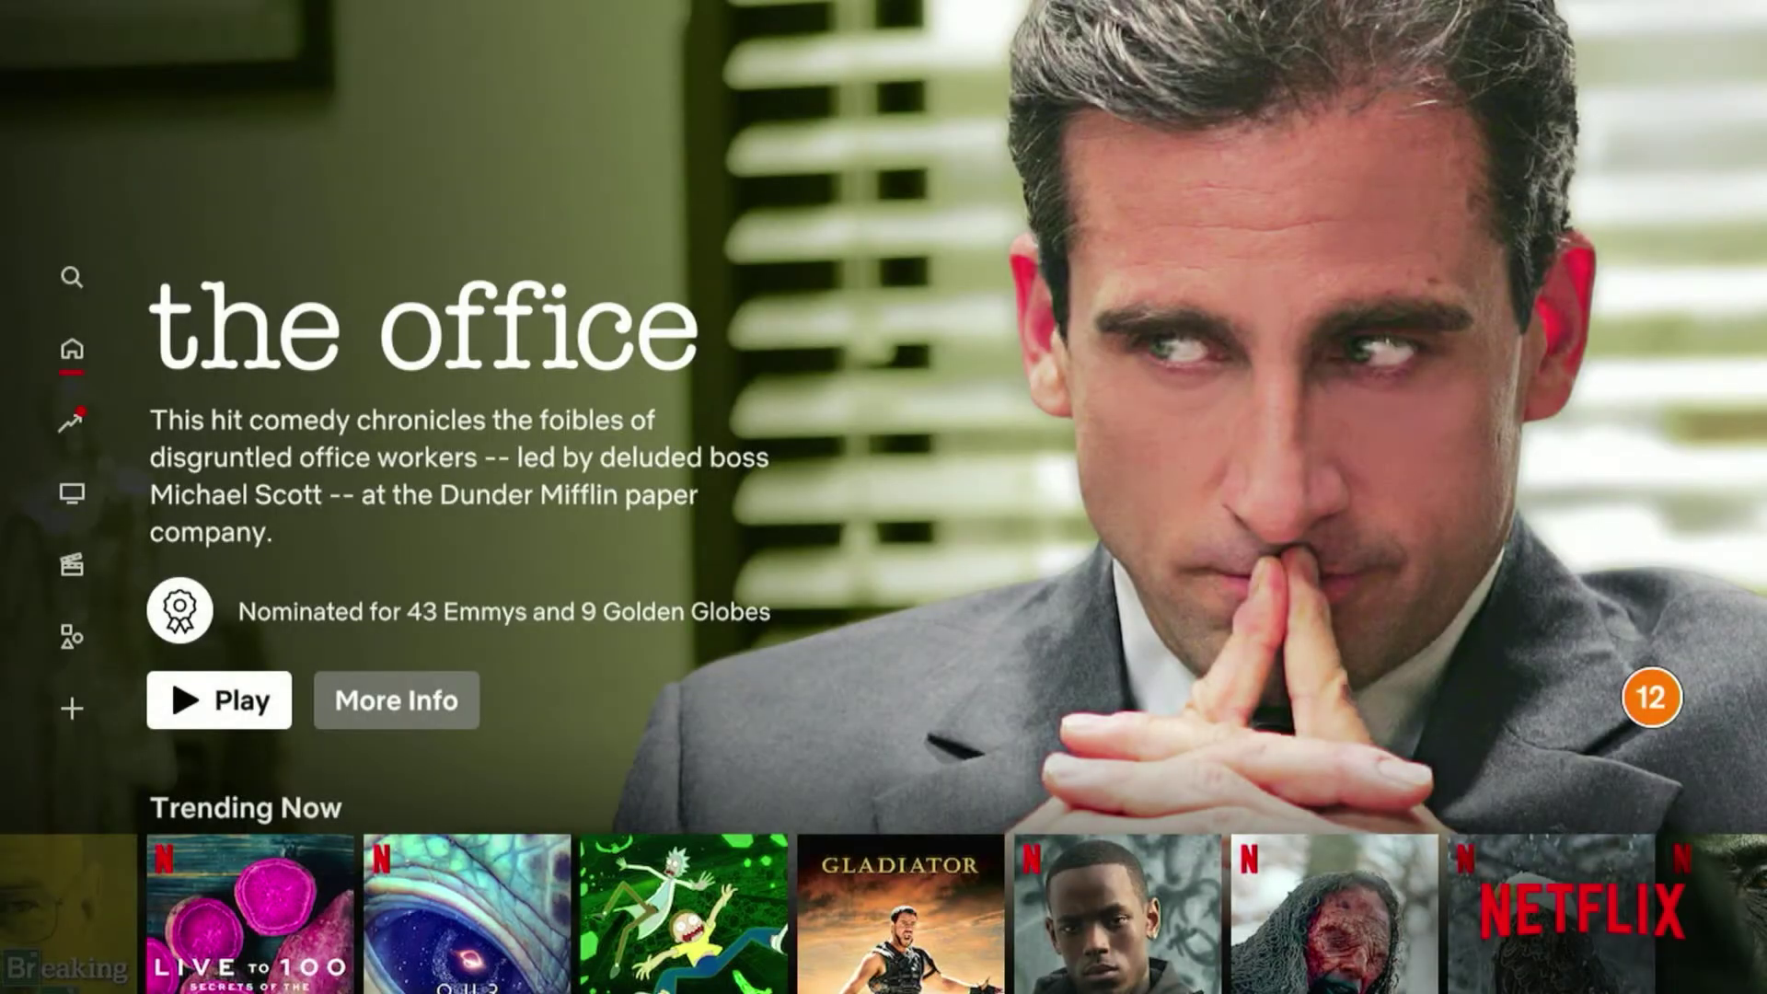
{"action": "key", "text": "Down"}
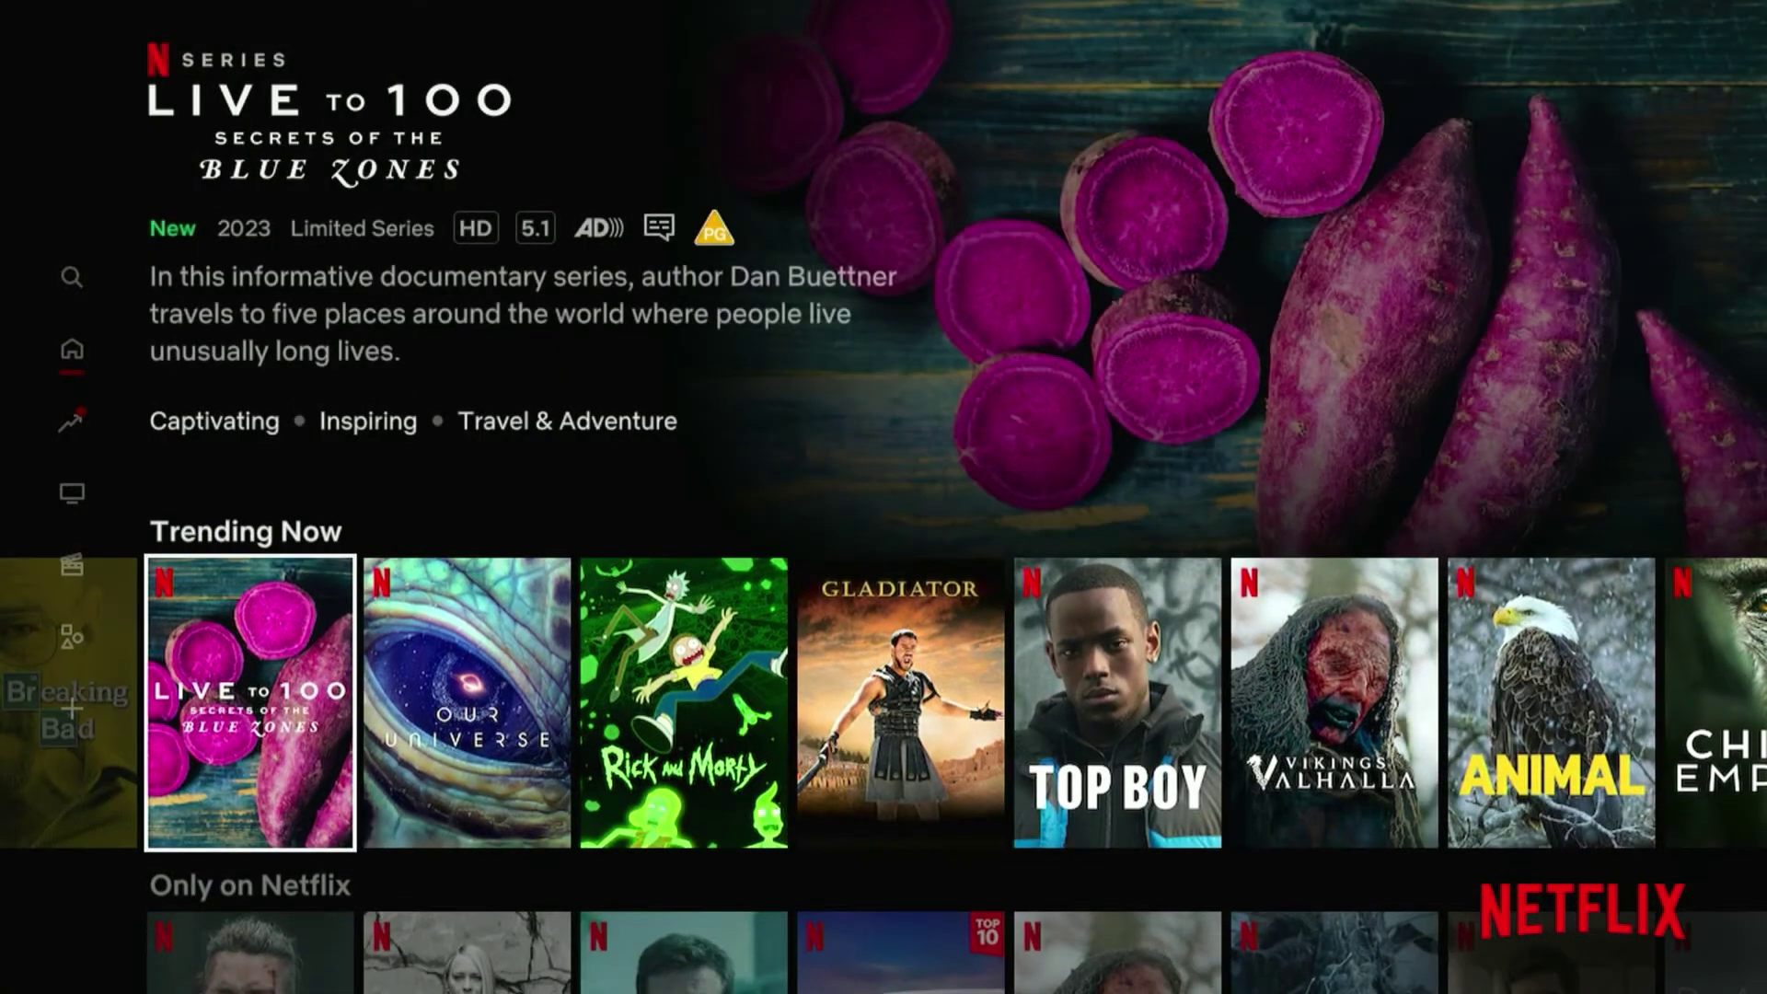
{"action": "key", "text": "Down"}
{"action": "key", "text": "Up"}
{"action": "key", "text": "Up"}
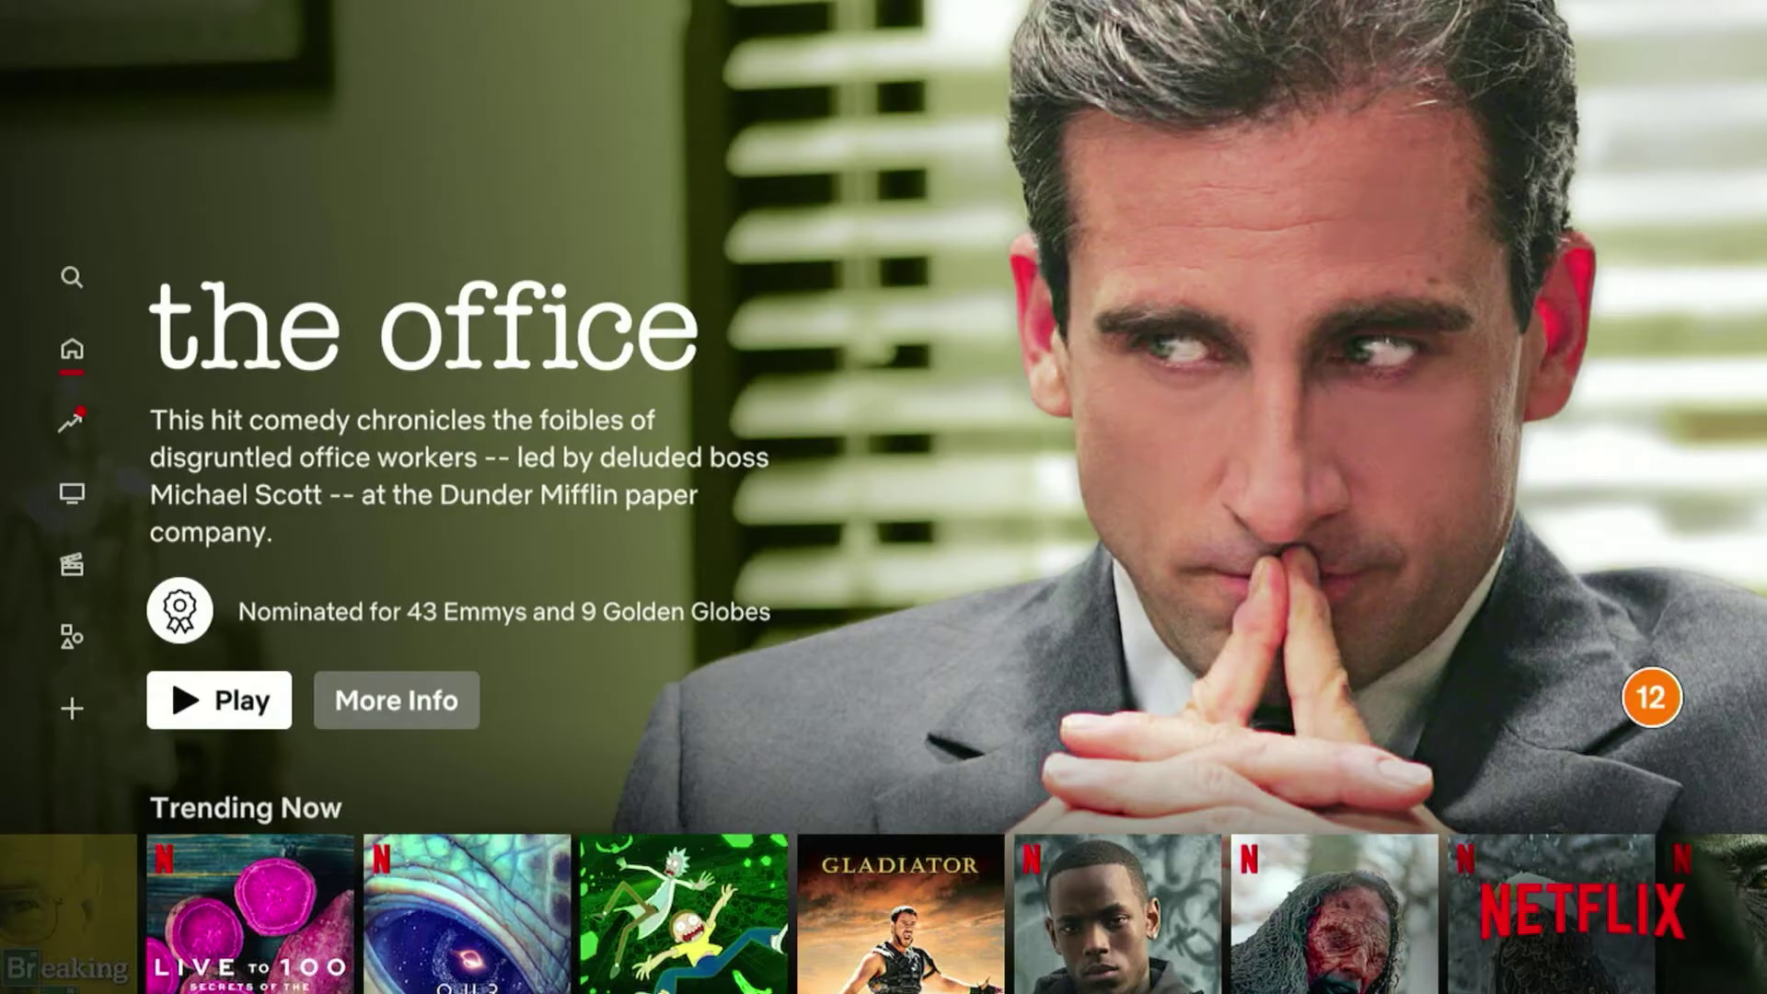
{"action": "key", "text": "Left"}
{"action": "key", "text": "Down"}
{"action": "key", "text": "Down"}
{"action": "key", "text": "Down"}
{"action": "key", "text": "Down"}
{"action": "key", "text": "Down"}
{"action": "key", "text": "Down"}
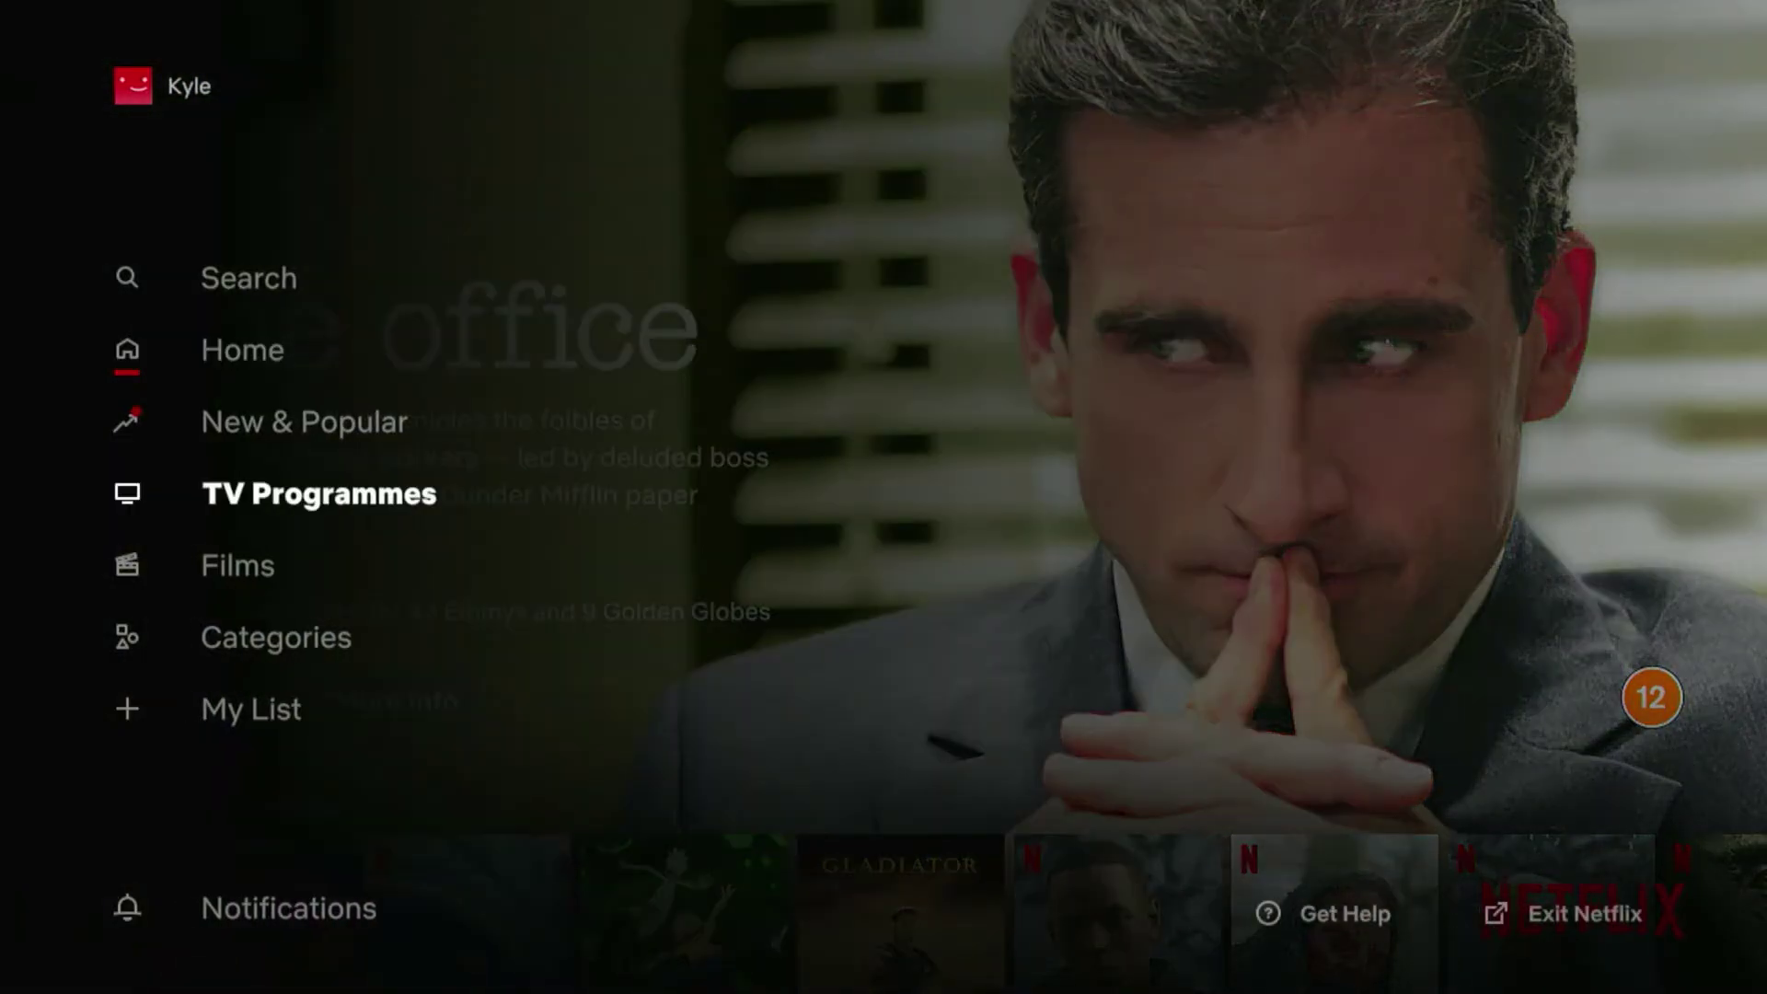
Reload Netflix using the Reload Netflix option on the Get Help page.
{"action": "key", "text": "Right"}
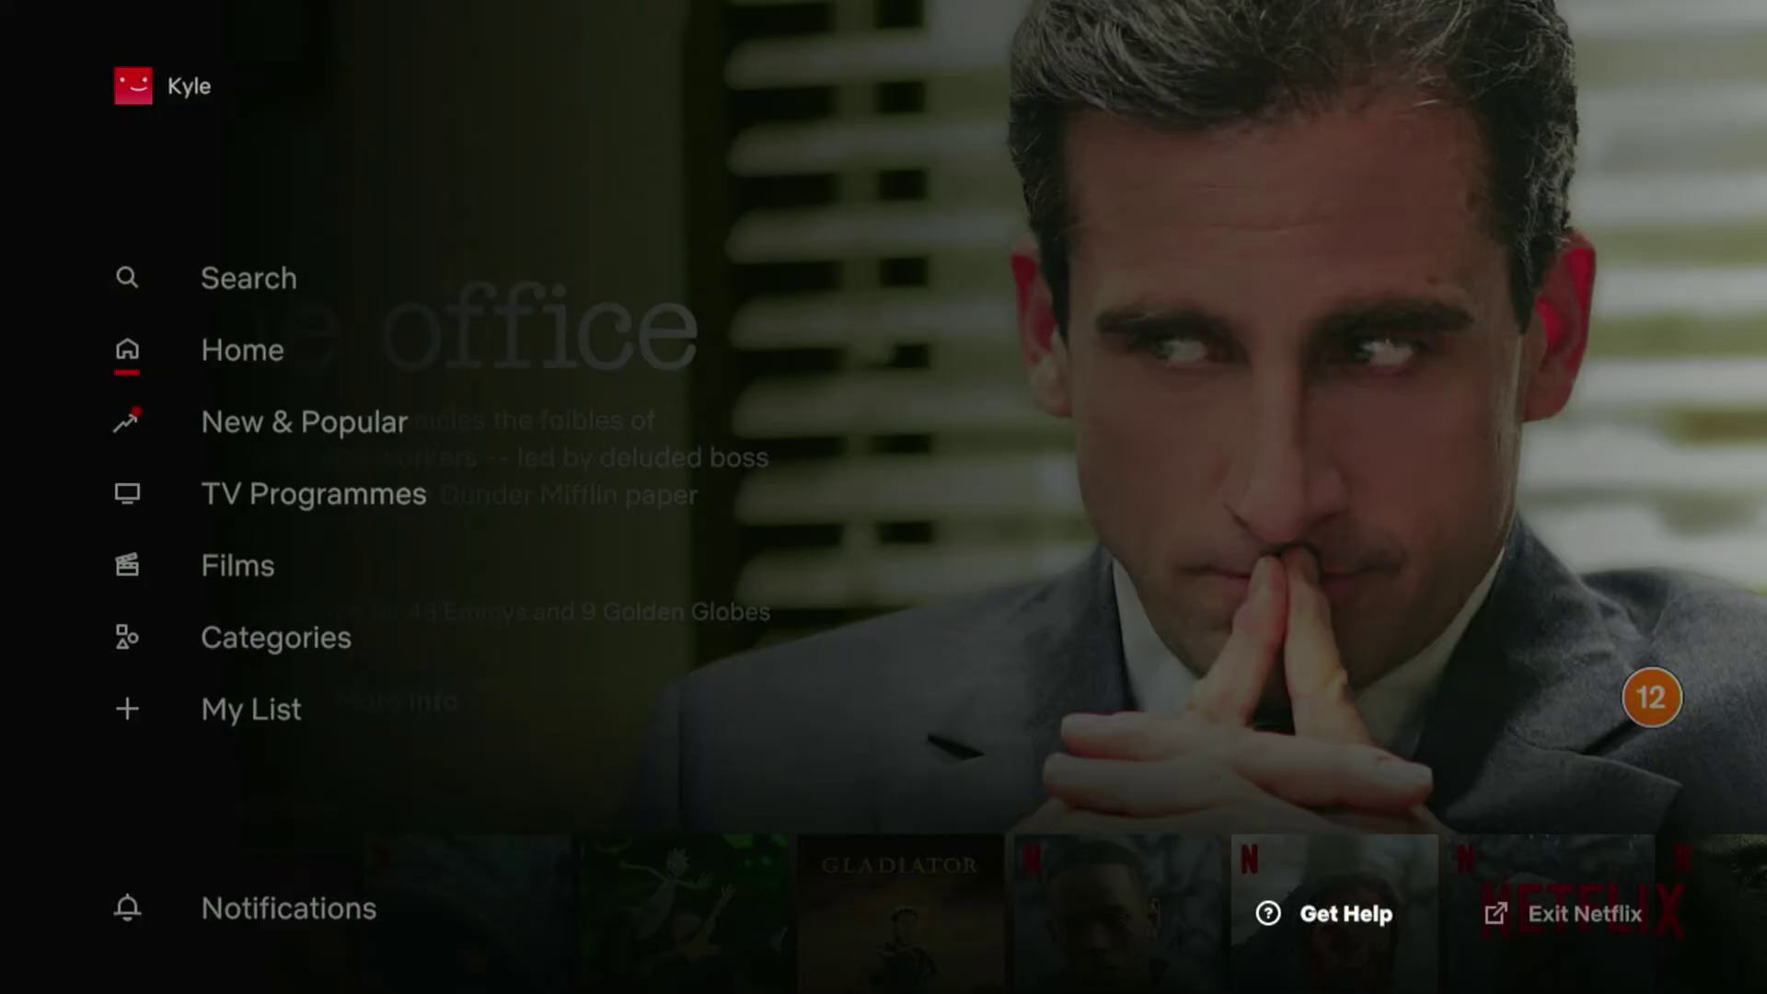
{"action": "key", "text": "Return"}
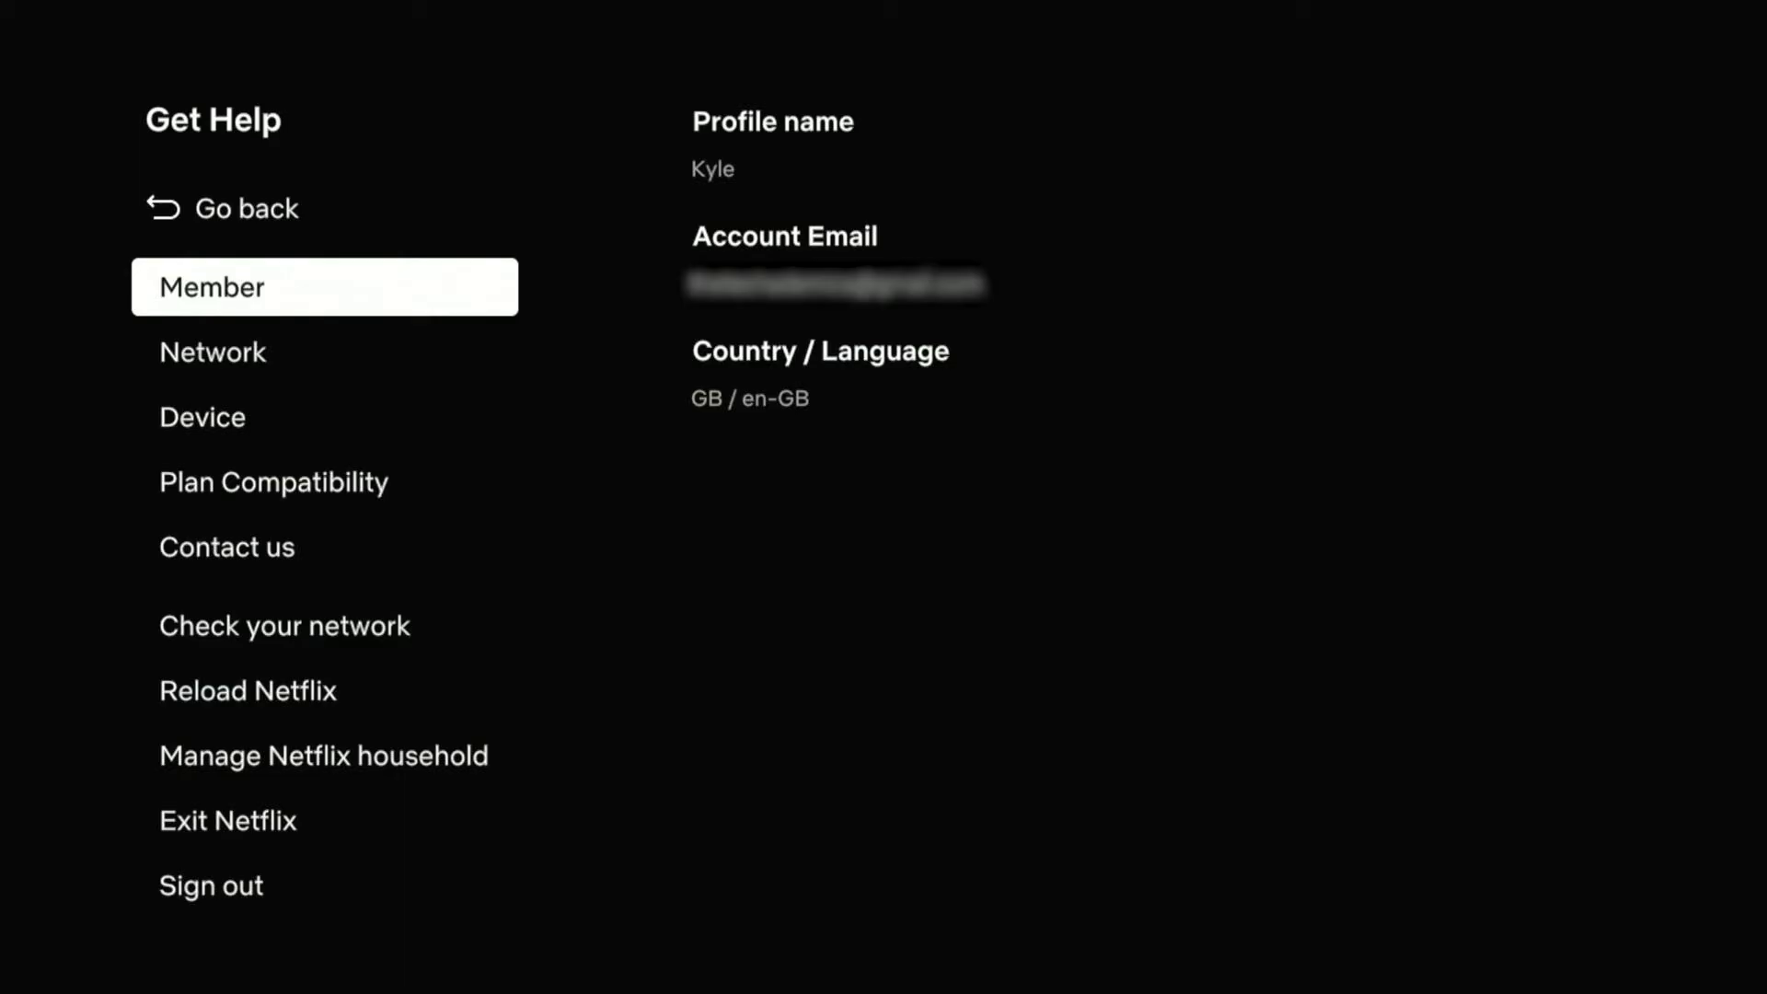
{"action": "key", "text": "Down"}
{"action": "key", "text": "Down"}
{"action": "key", "text": "Down"}
{"action": "key", "text": "Down"}
{"action": "key", "text": "Down"}
{"action": "key", "text": "Down"}
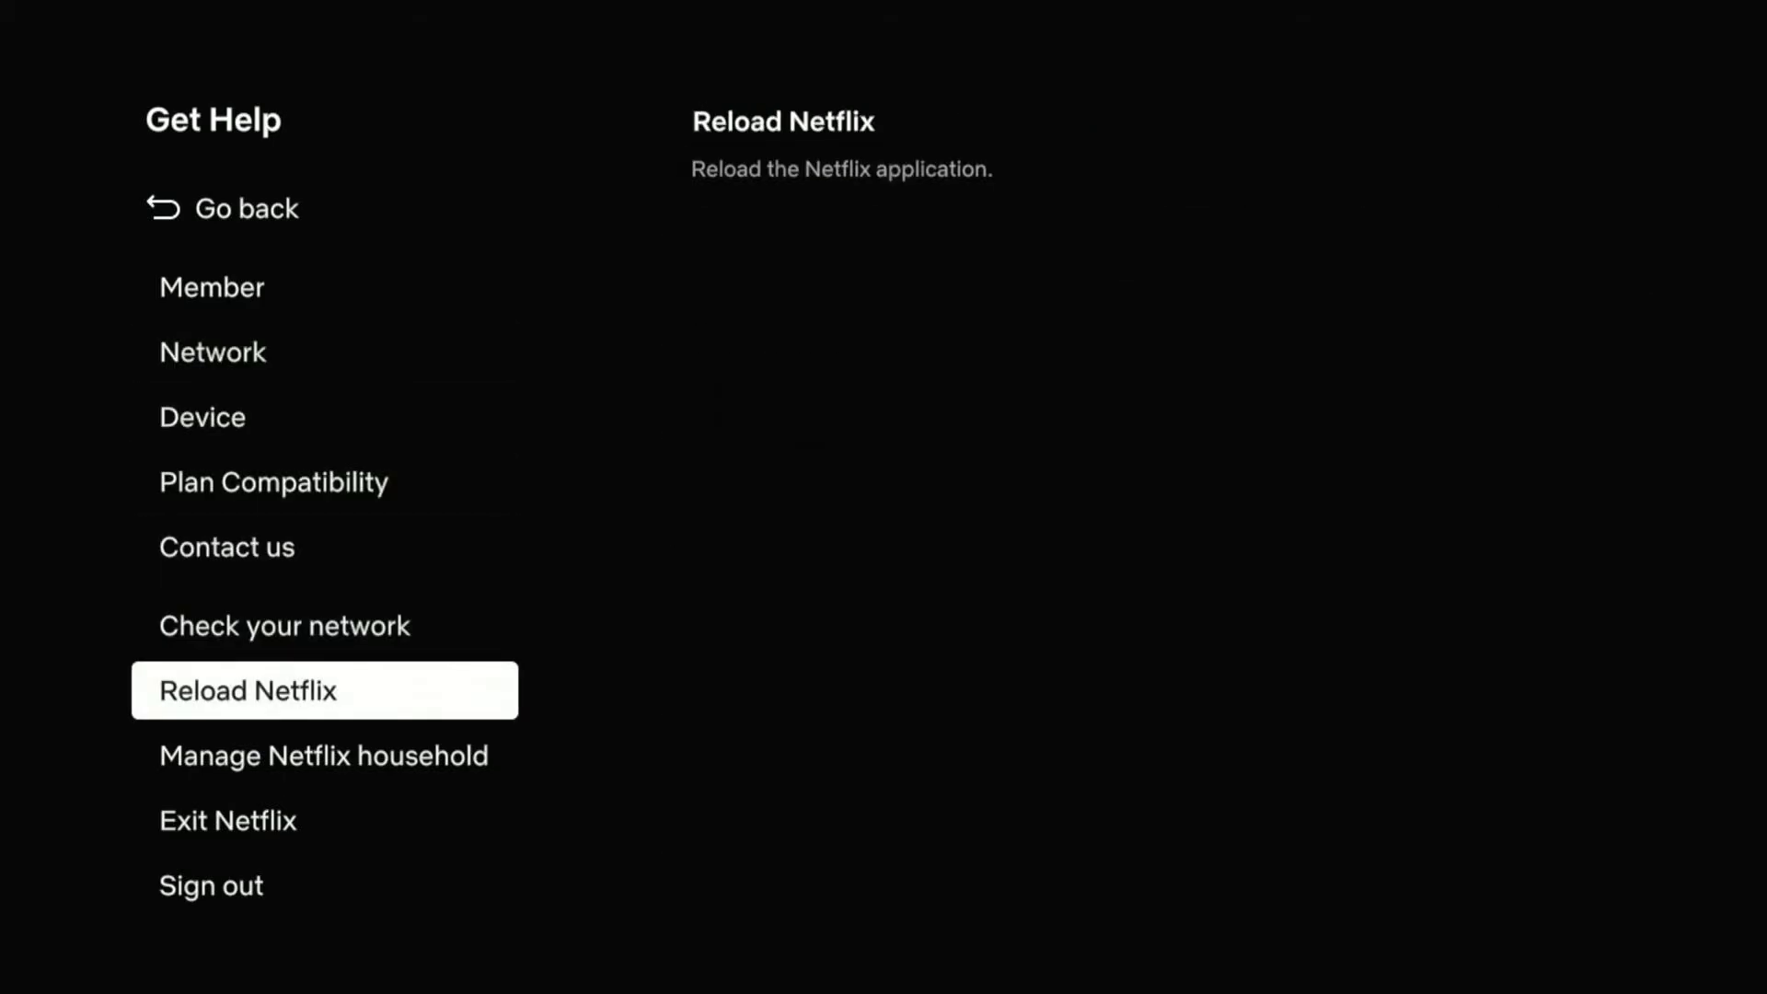
{"action": "key", "text": "Return"}
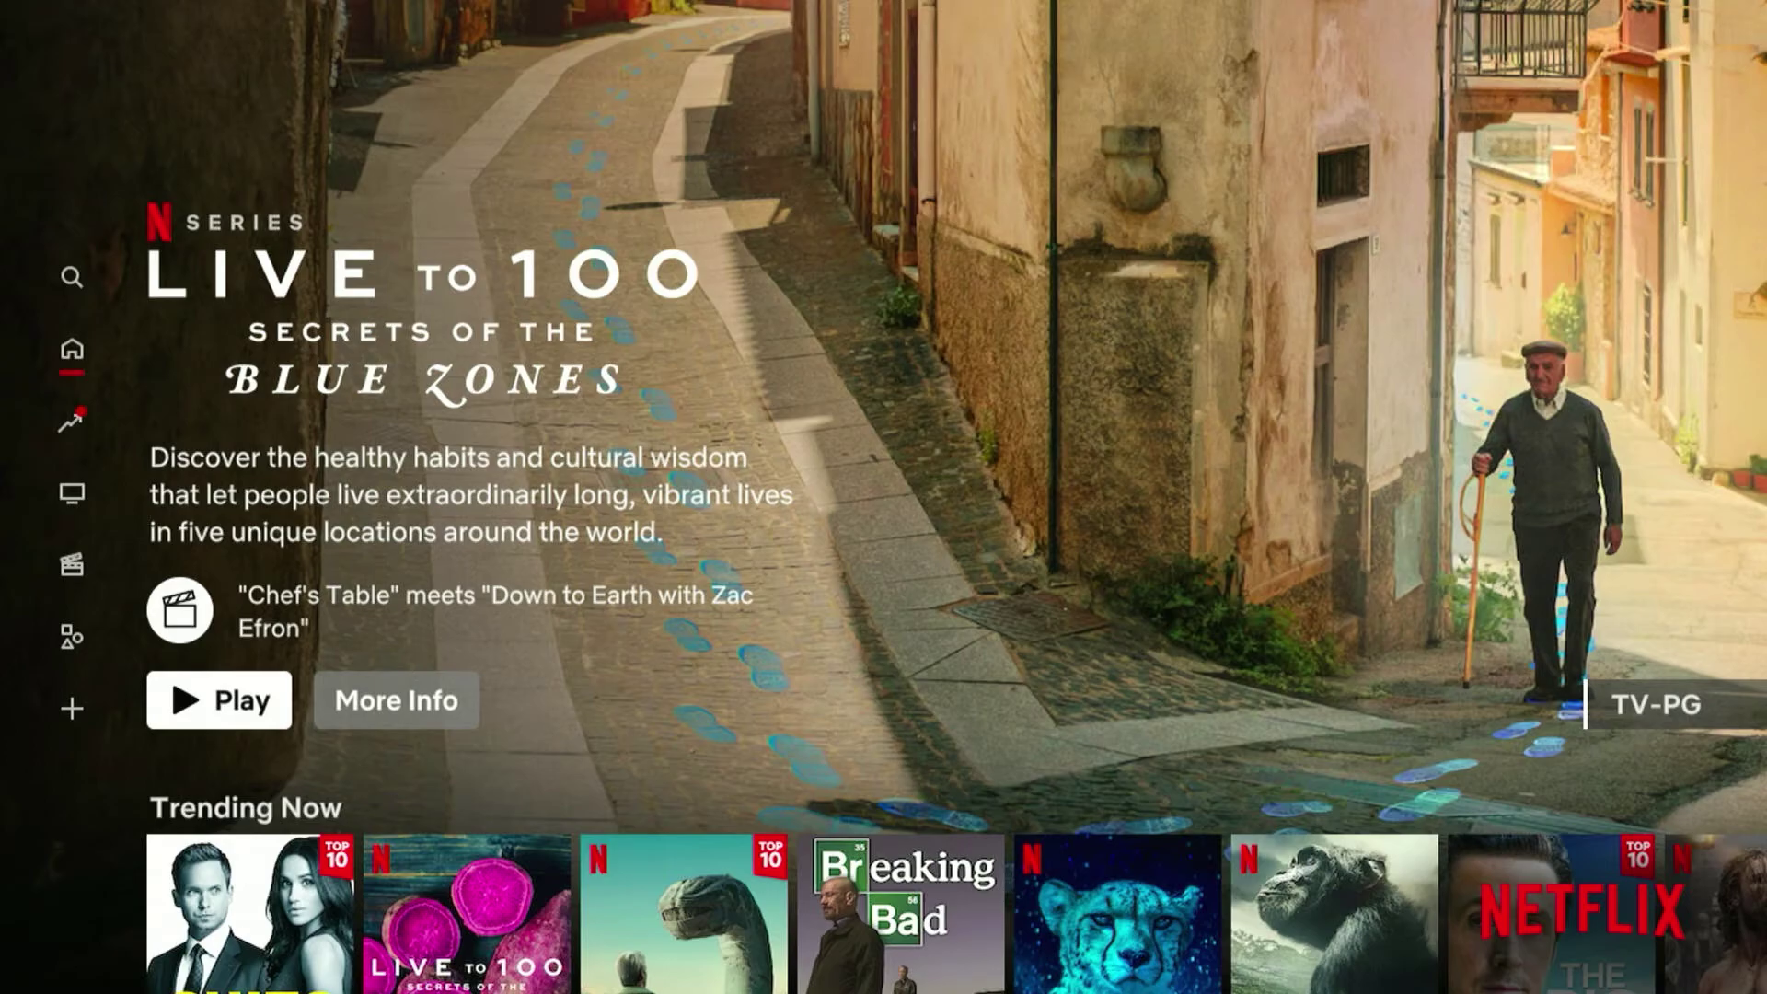
Open Ragnarok from the Top 10 TV Programmes in the US Today row.
{"action": "key", "text": "Down"}
{"action": "key", "text": "Down"}
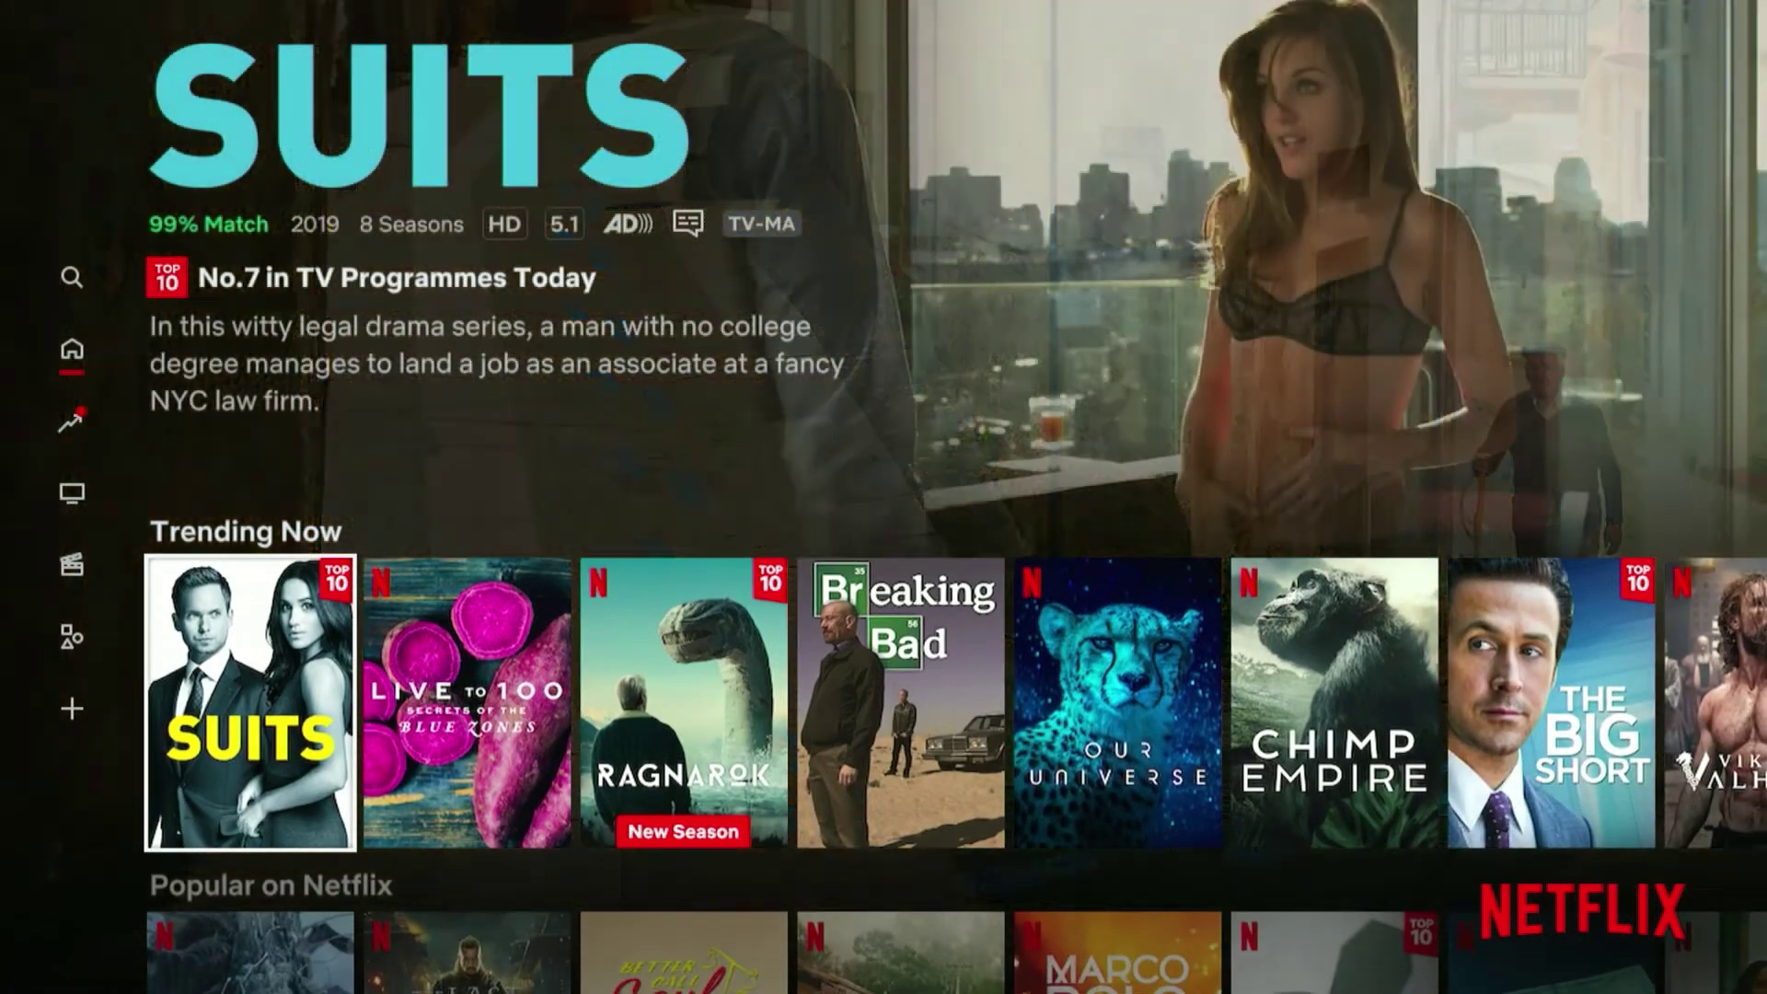
{"action": "key", "text": "Down"}
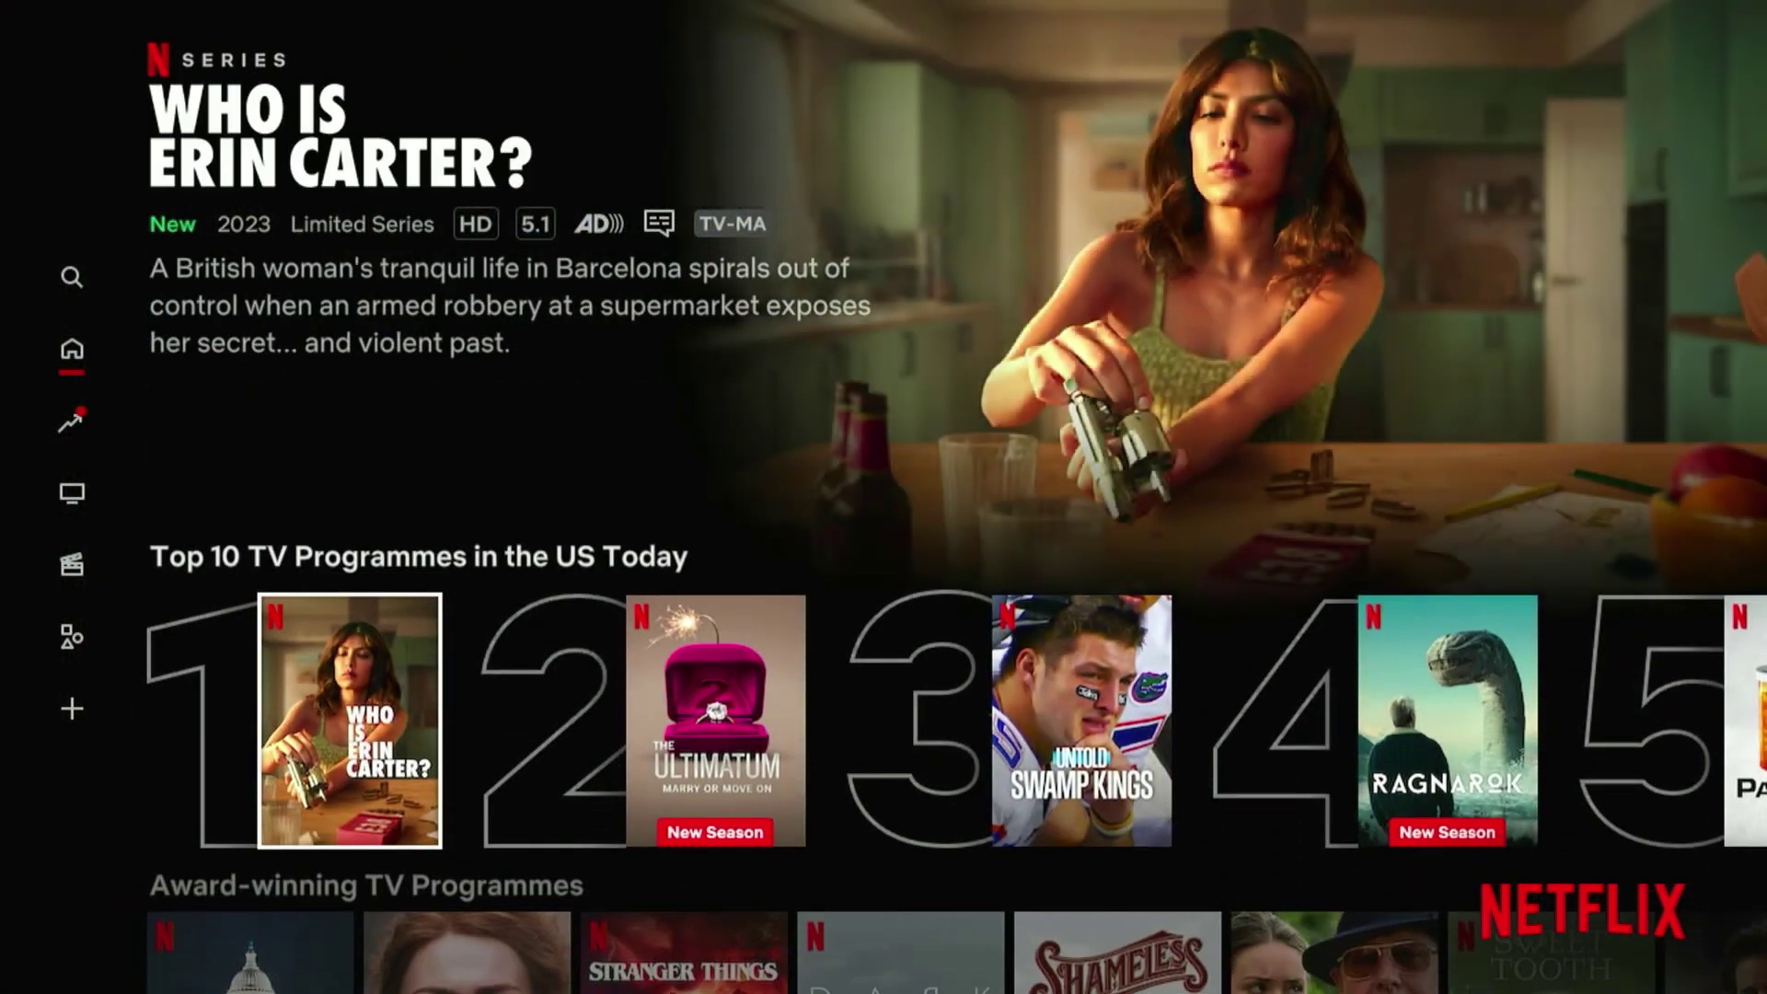
{"action": "key", "text": "Right"}
{"action": "key", "text": "Right"}
{"action": "key", "text": "Right"}
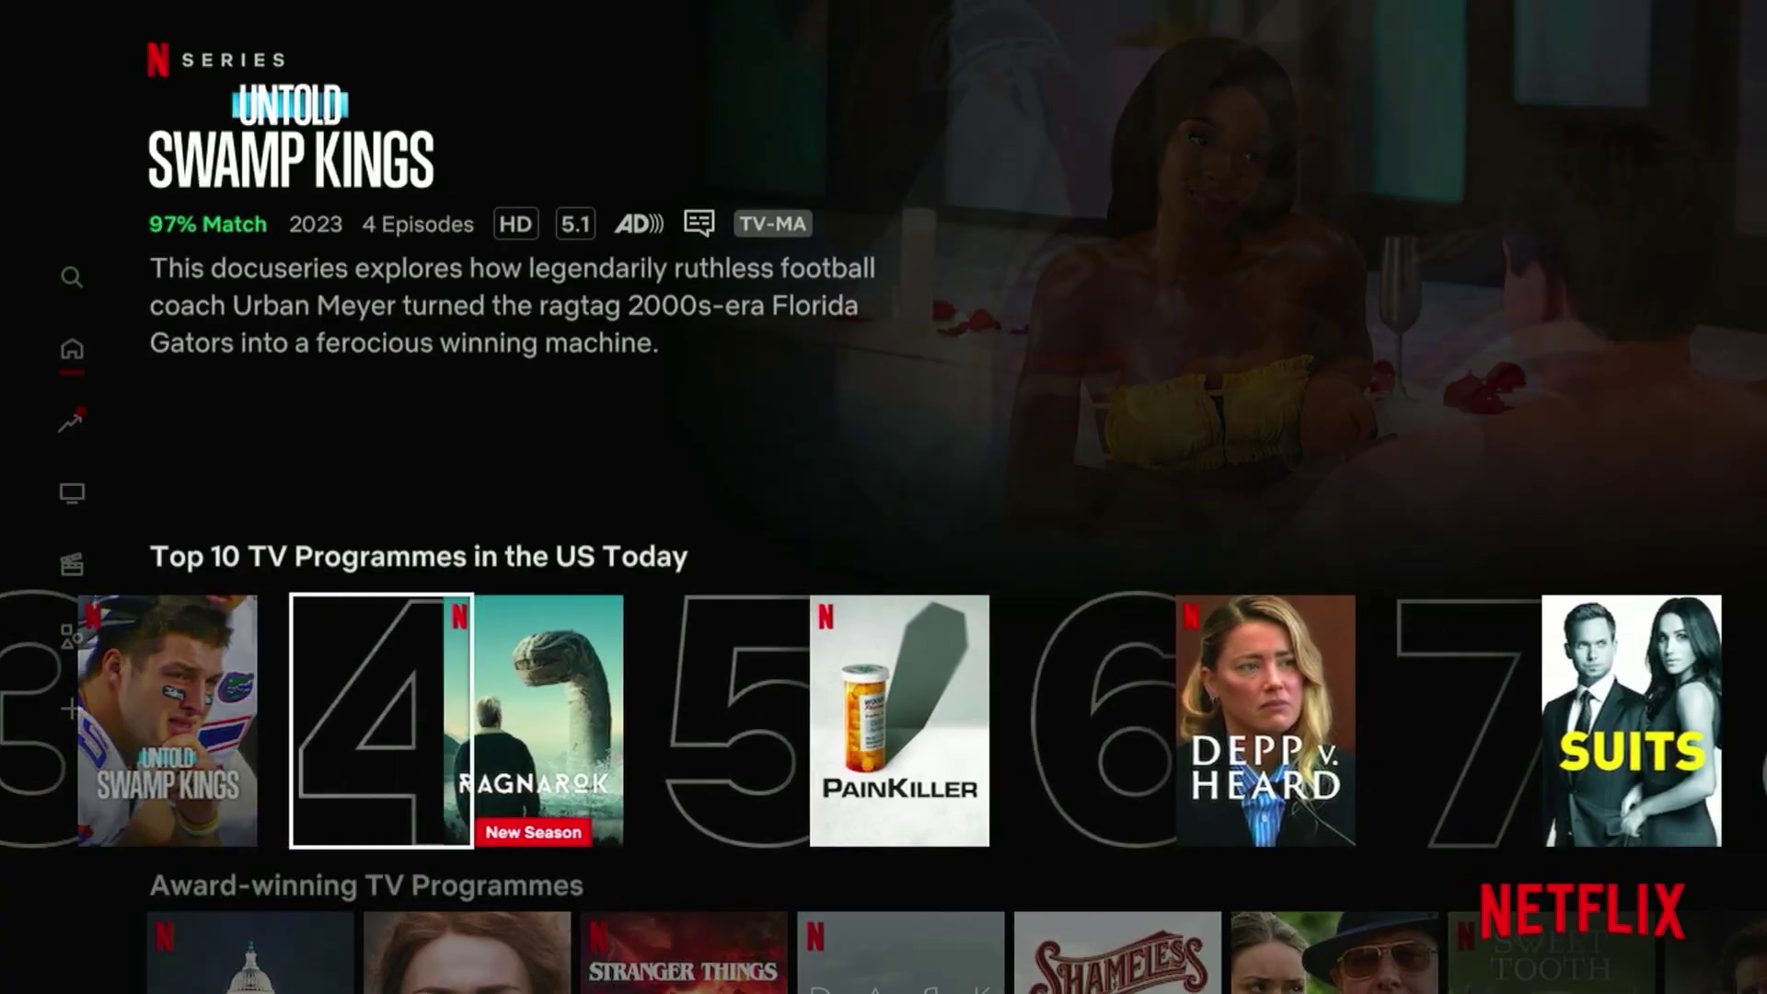
{"action": "key", "text": "Return"}
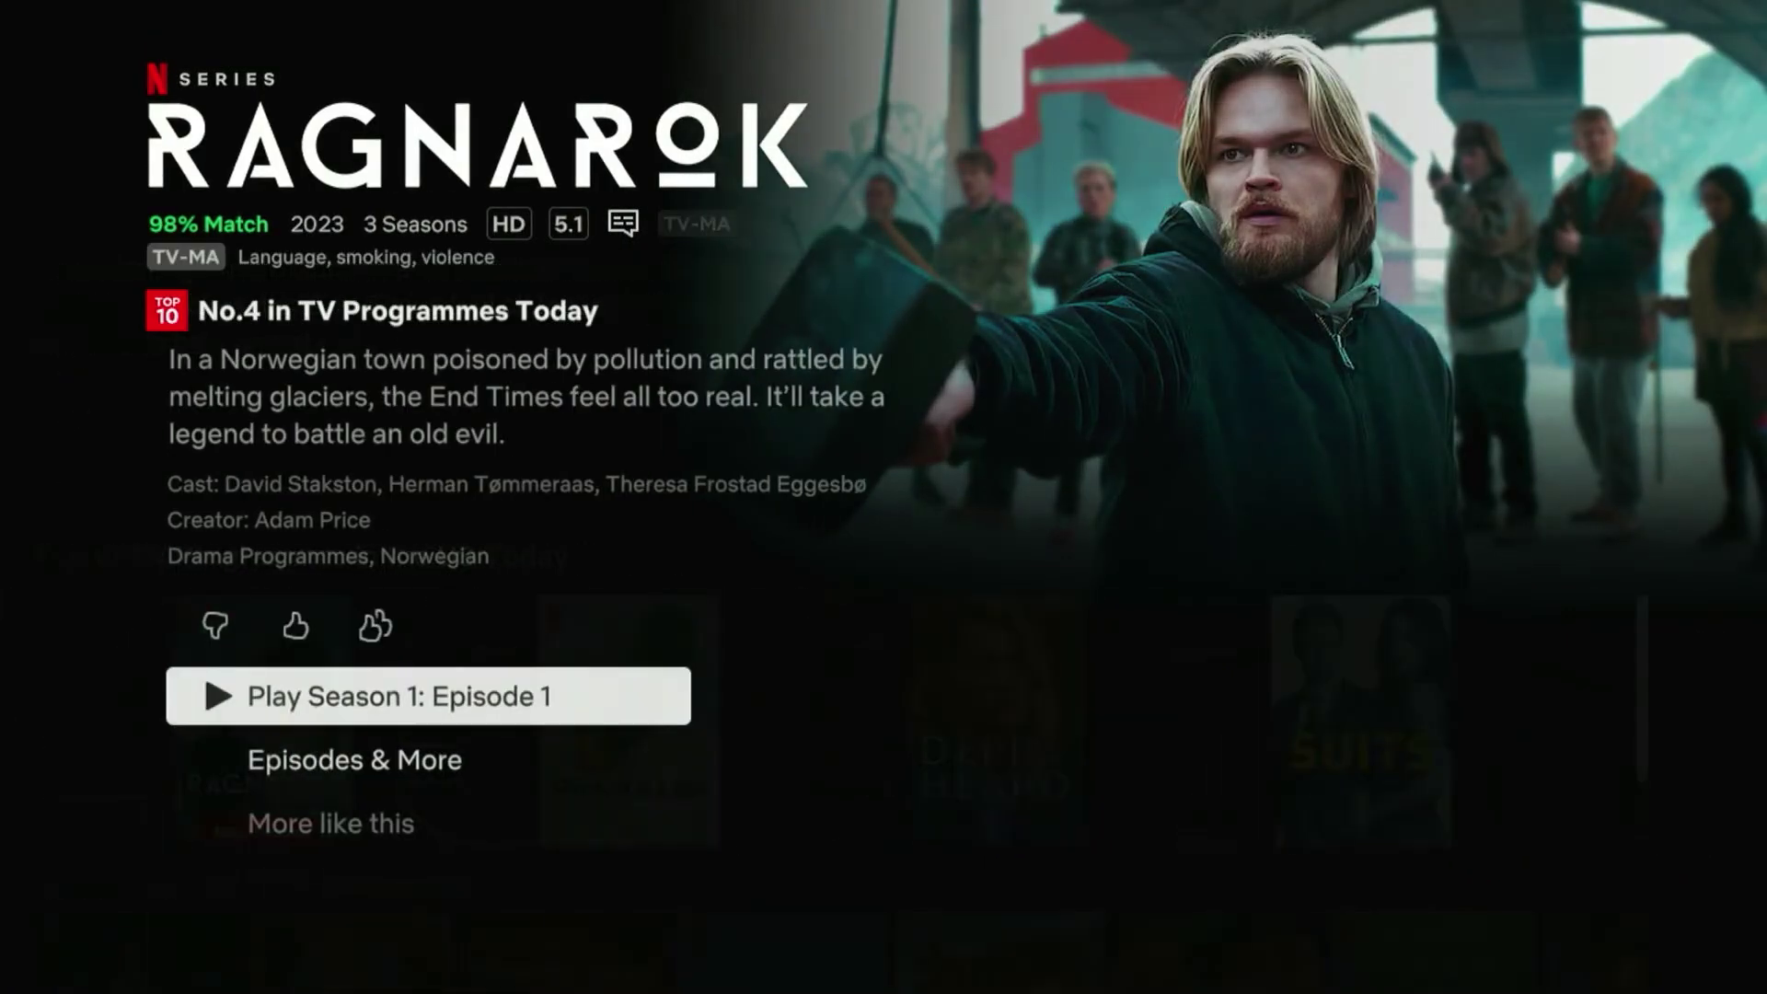